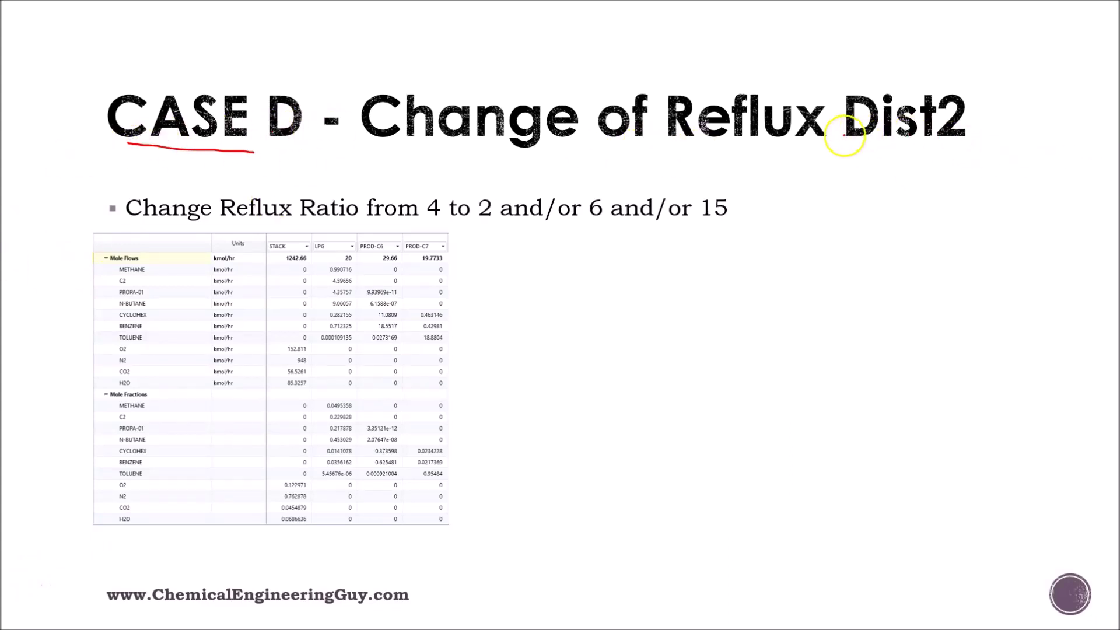
# Step: Circle Dist2 and underline Reflux in red ink on the Case D slide
pyautogui.moveTo(849, 142)
pyautogui.mouseDown()
pyautogui.moveTo(897, 154)
pyautogui.moveTo(885, 82)
pyautogui.moveTo(849, 142)
pyautogui.mouseUp()
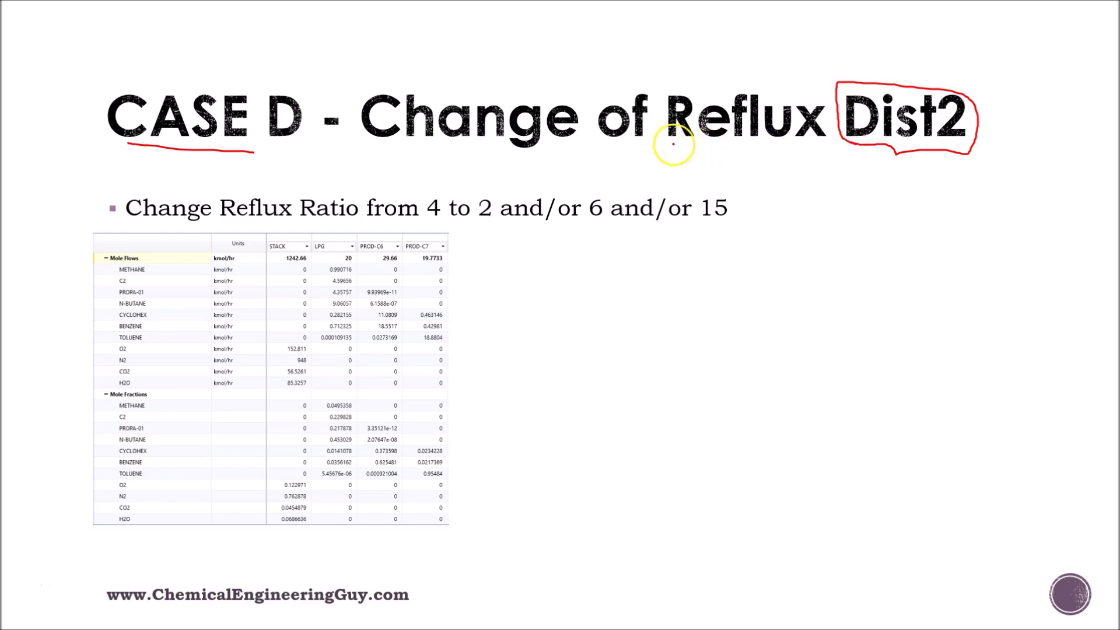
pyautogui.moveTo(676, 144)
pyautogui.mouseDown()
pyautogui.moveTo(792, 147)
pyautogui.moveTo(775, 157)
pyautogui.mouseUp()
pyautogui.moveTo(769, 310)
pyautogui.mouseDown()
pyautogui.moveTo(751, 315)
pyautogui.moveTo(760, 412)
pyautogui.moveTo(769, 291)
pyautogui.moveTo(785, 269)
pyautogui.mouseUp()
# Step: Sketch the condenser drum with reflux and distillate lines, labelled with ratio values 1 and 4
pyautogui.moveTo(807, 256)
pyautogui.mouseDown()
pyautogui.moveTo(818, 252)
pyautogui.moveTo(811, 261)
pyautogui.mouseUp()
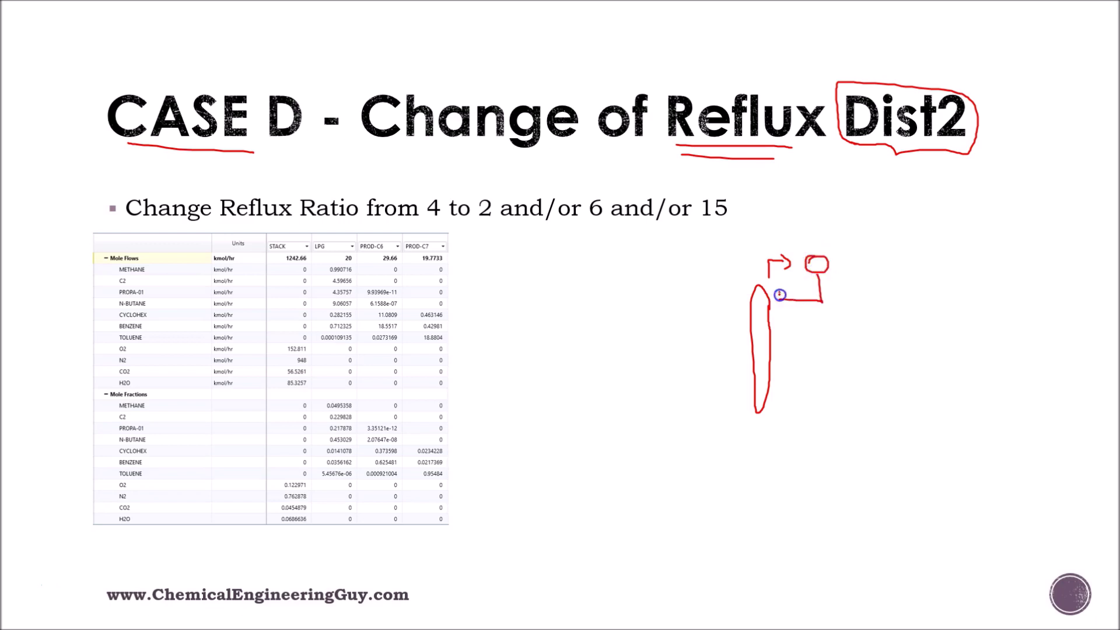
pyautogui.moveTo(780, 295); pyautogui.dragTo(787, 302)
pyautogui.moveTo(835, 259)
pyautogui.mouseDown()
pyautogui.moveTo(886, 258)
pyautogui.moveTo(873, 249)
pyautogui.mouseUp()
pyautogui.click(878, 254)
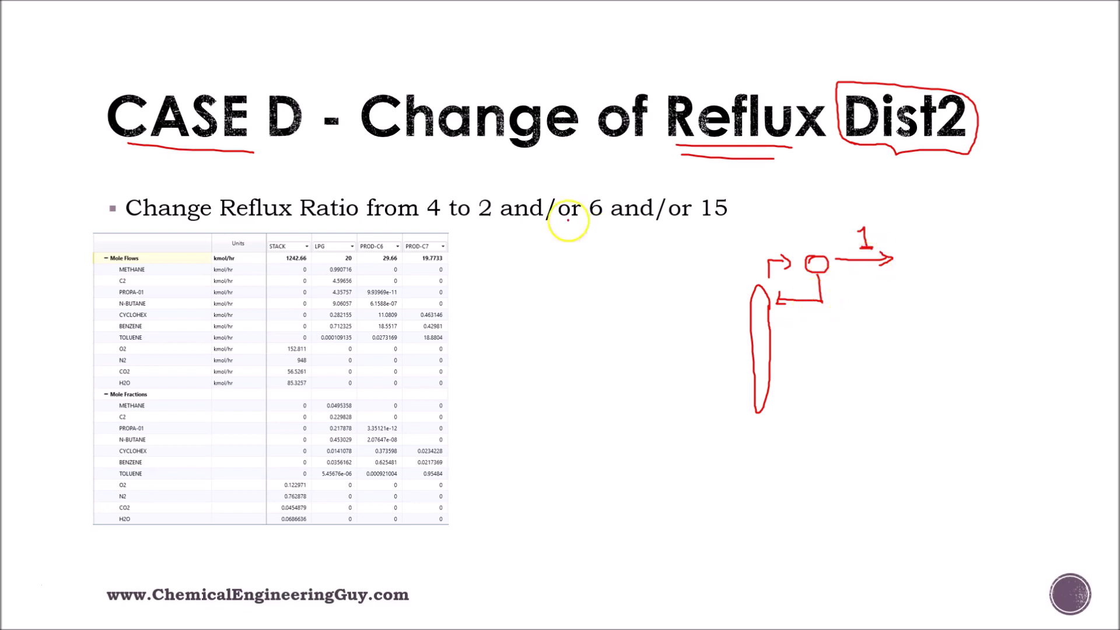
pyautogui.moveTo(429, 220); pyautogui.dragTo(436, 221)
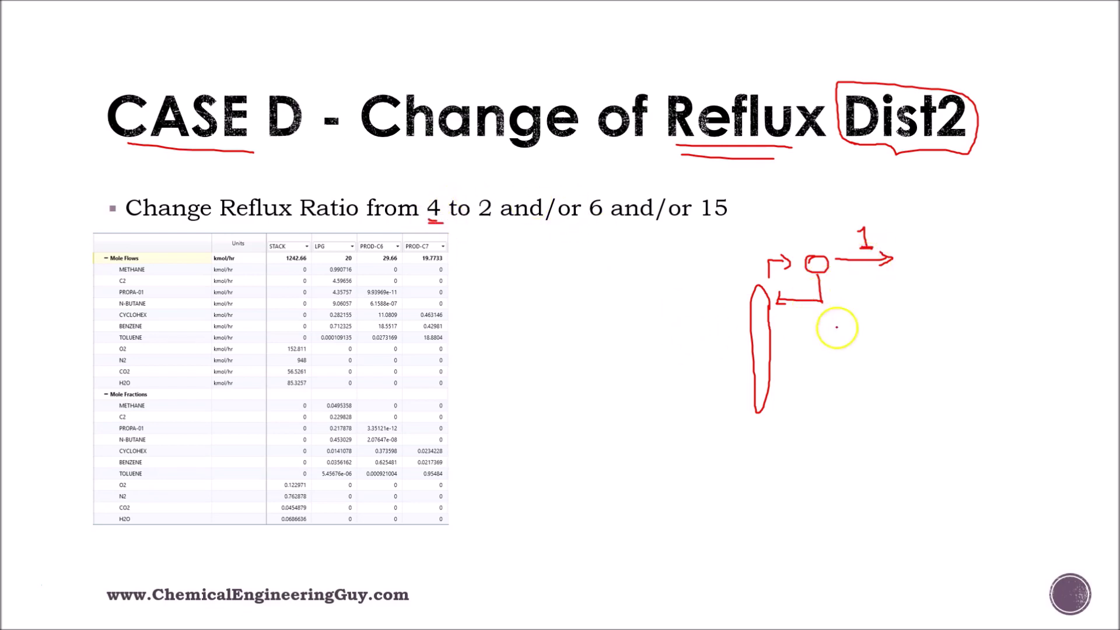
pyautogui.moveTo(808, 314); pyautogui.dragTo(807, 328)
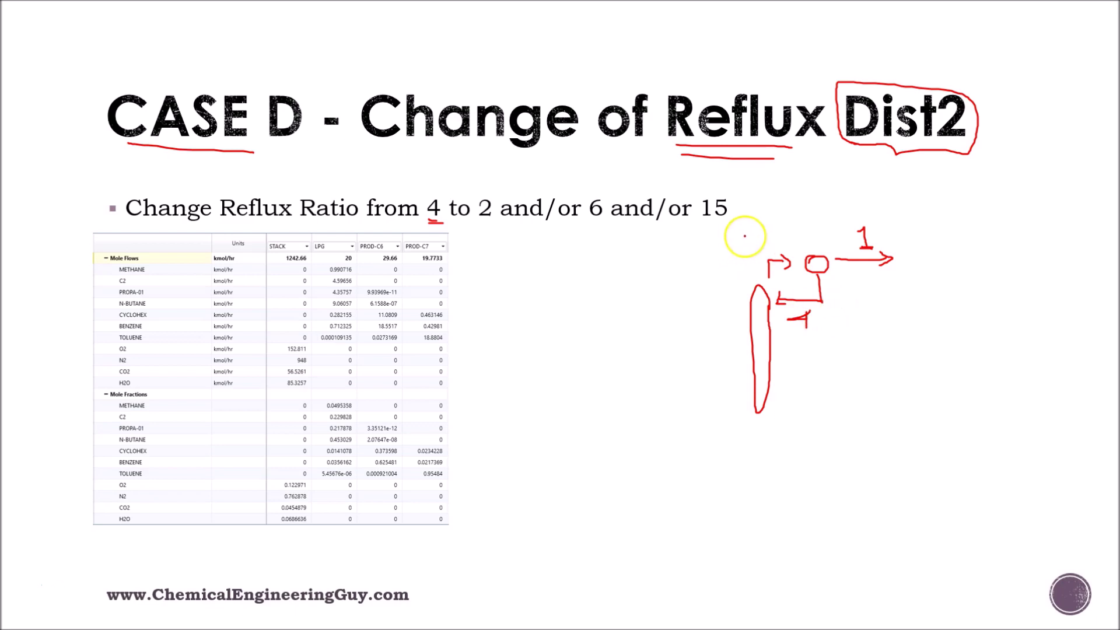
pyautogui.moveTo(743, 236); pyautogui.dragTo(748, 249)
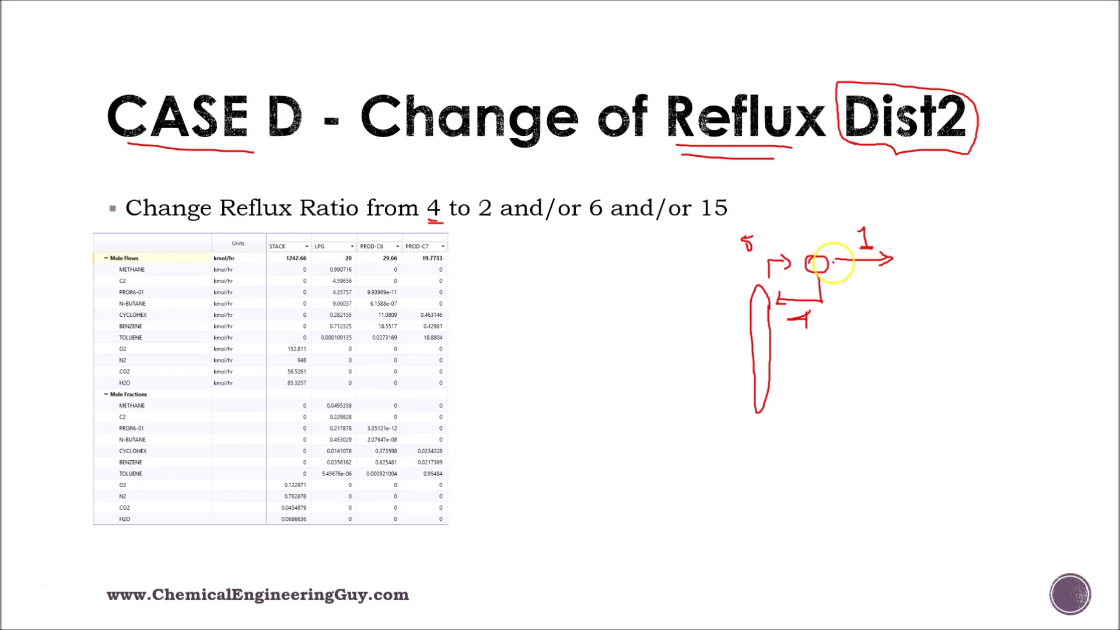
pyautogui.hotkey('alt', 'Tab')
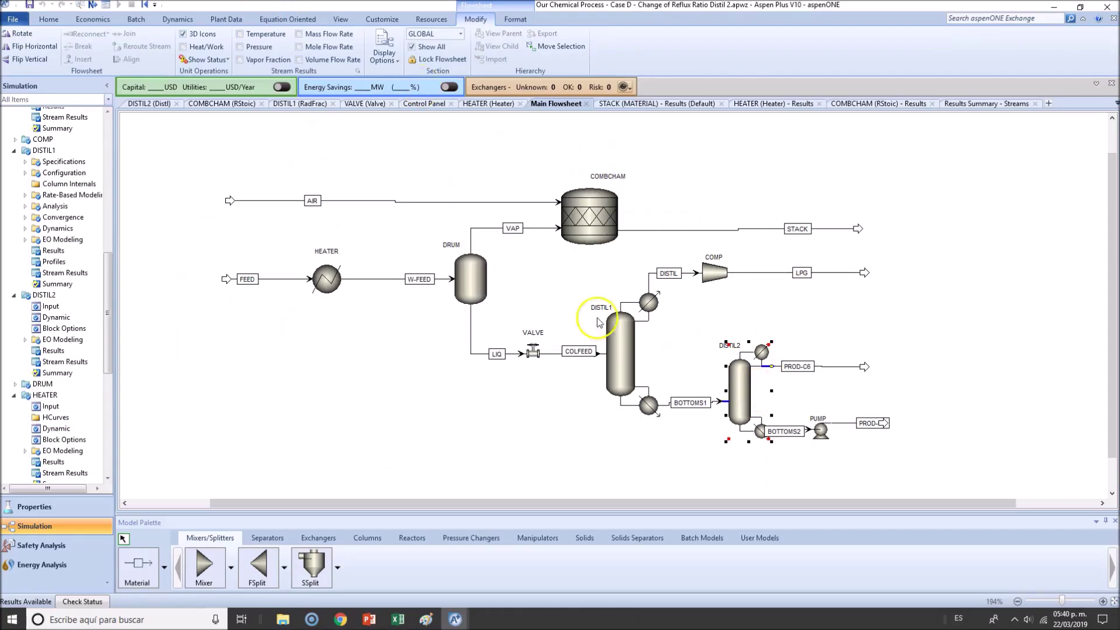
# Step: Enter reflux ratio 2 in DISTIL2's specifications and run the simulation, confirming Required Input Complete
pyautogui.doubleClick(733, 394)
pyautogui.click(288, 181)
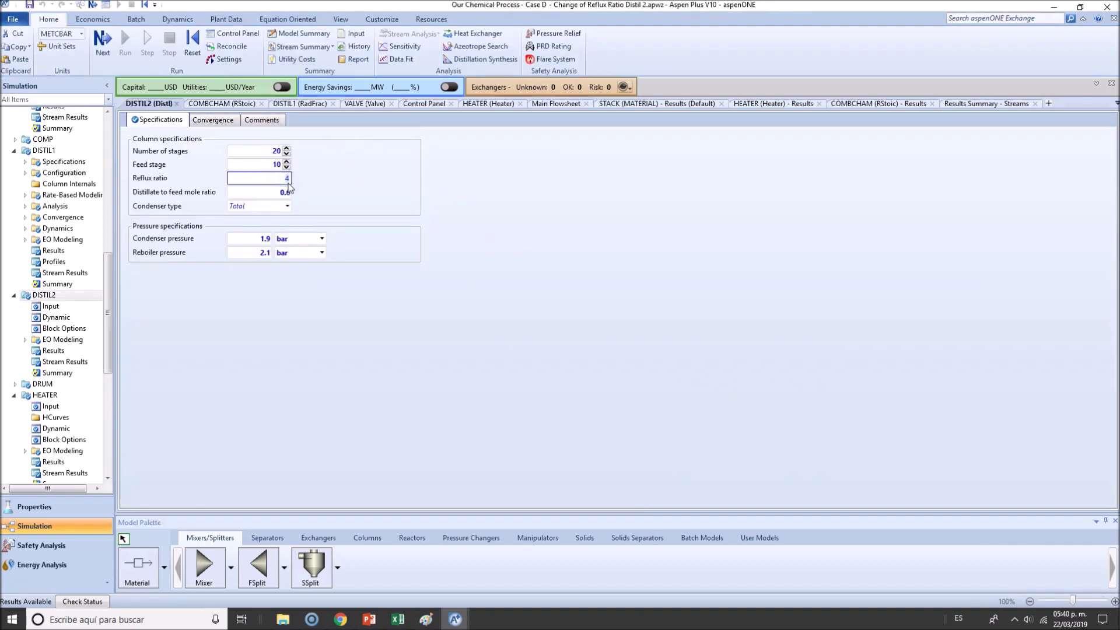
pyautogui.write('2')
pyautogui.click(526, 287)
pyautogui.click(102, 41)
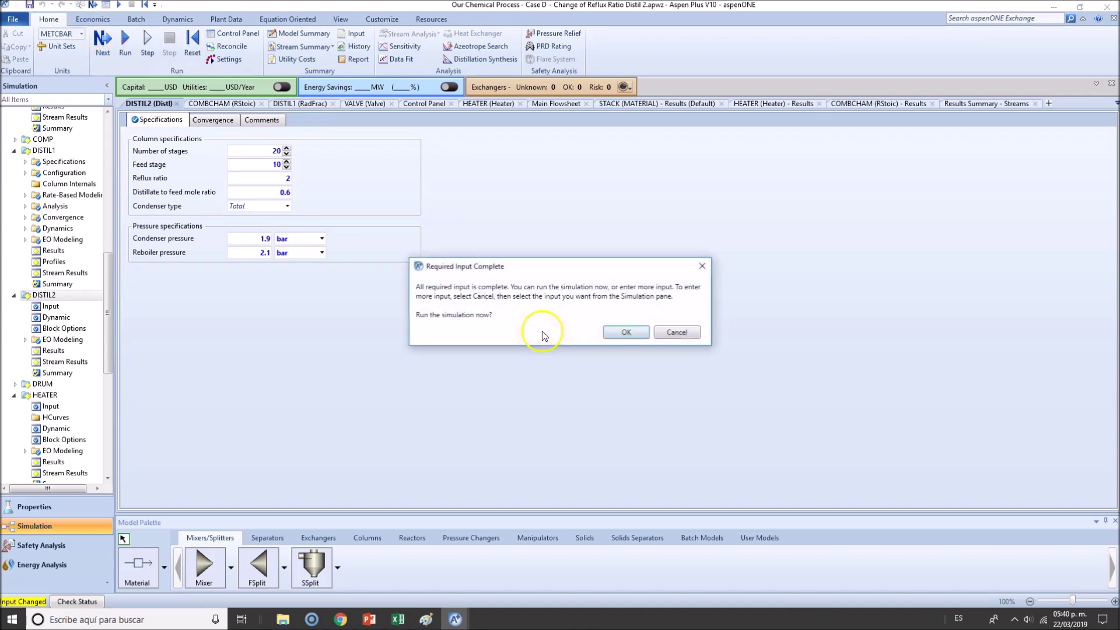
pyautogui.click(622, 337)
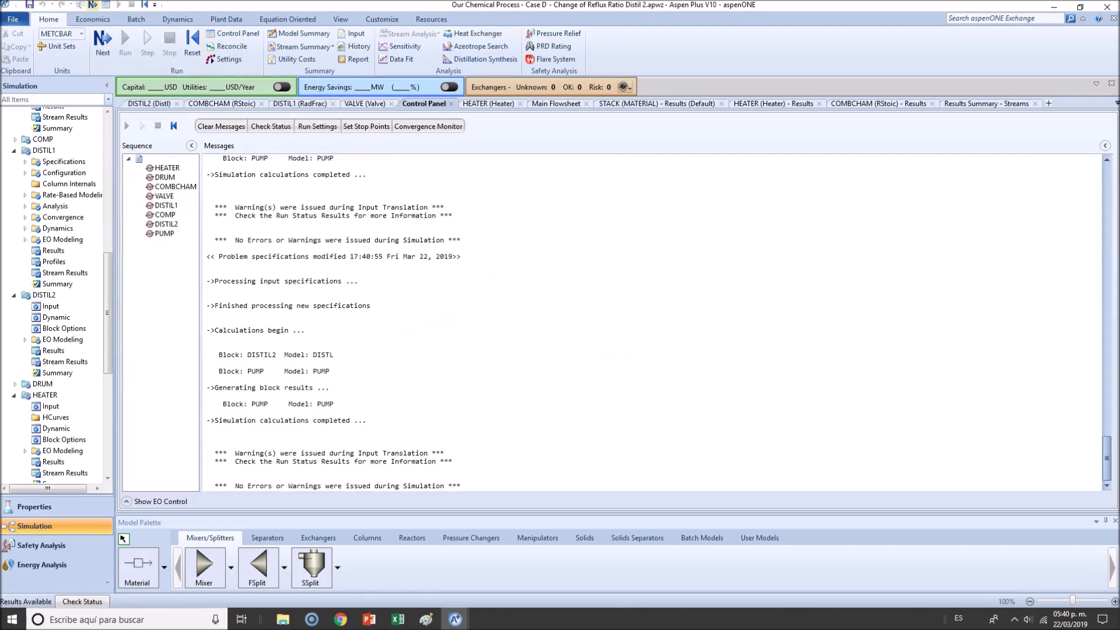
pyautogui.click(556, 103)
# Step: Open the LPG stream results and briefly check the other Aspen project window
pyautogui.rightClick(800, 267)
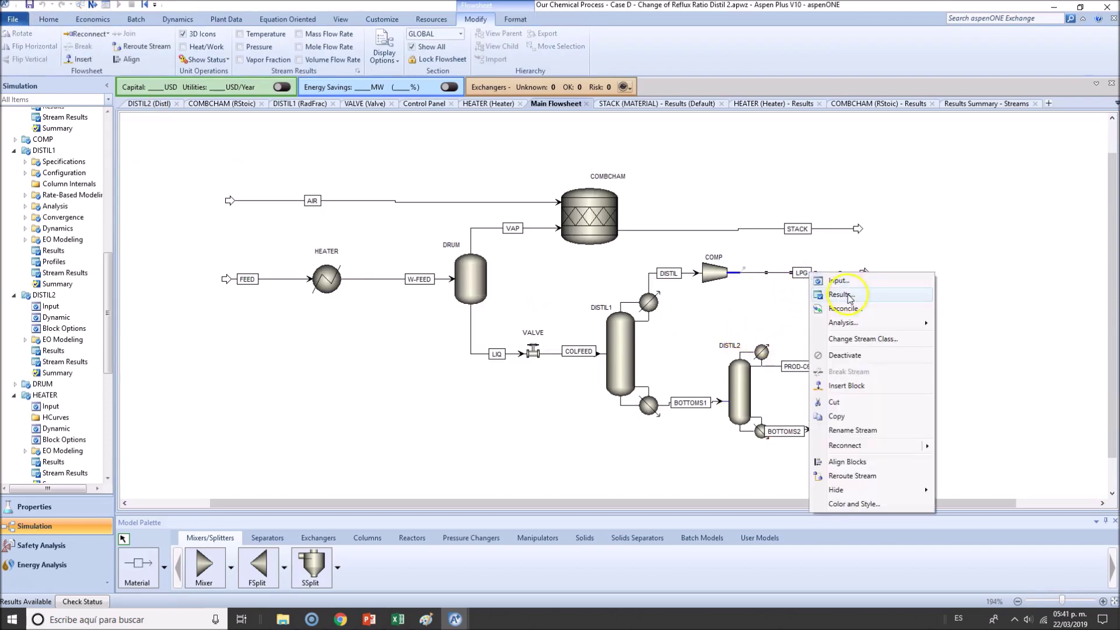
pyautogui.click(848, 297)
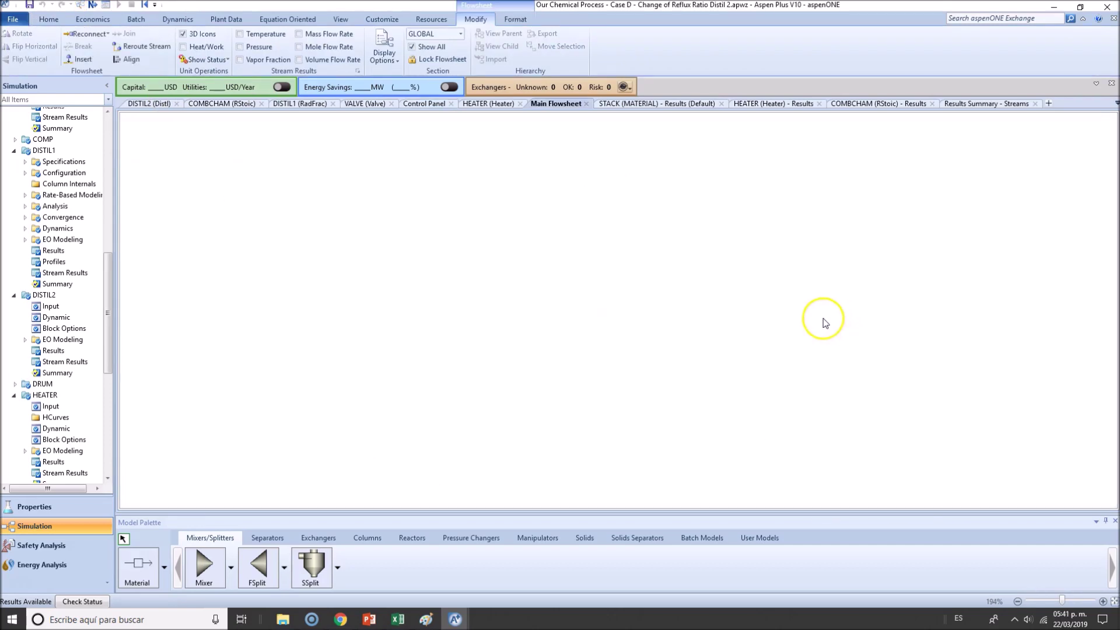
pyautogui.hotkey('alt', 'Tab')
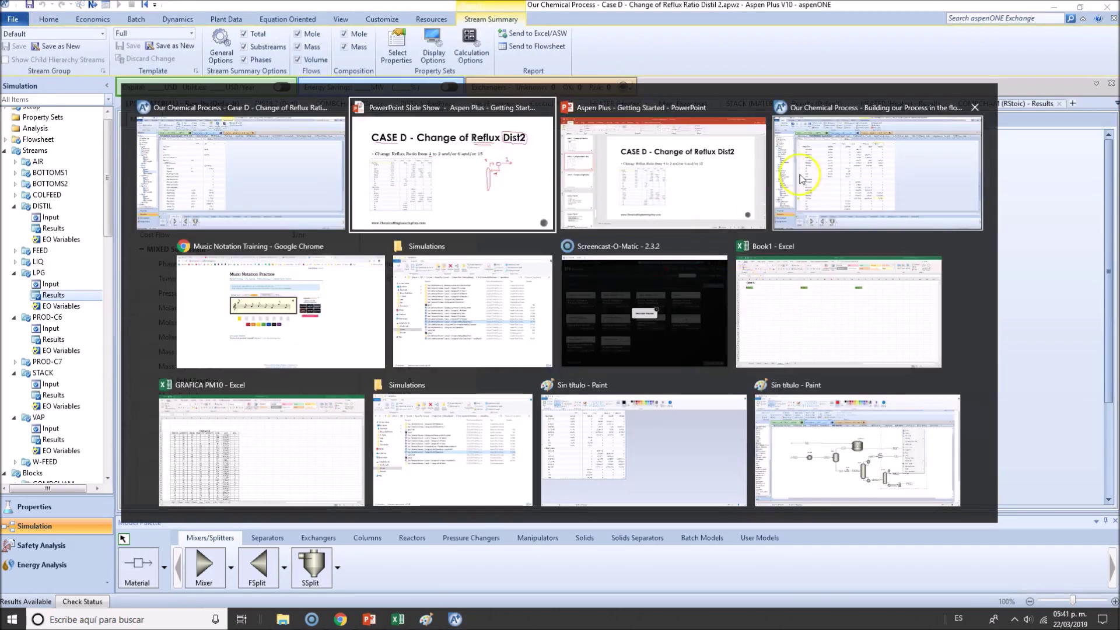
pyautogui.click(875, 175)
pyautogui.hotkey('alt', 'Tab')
# Step: Set the results table columns to STACK, LPG, PROD-C6 and PROD-C7
pyautogui.click(412, 146)
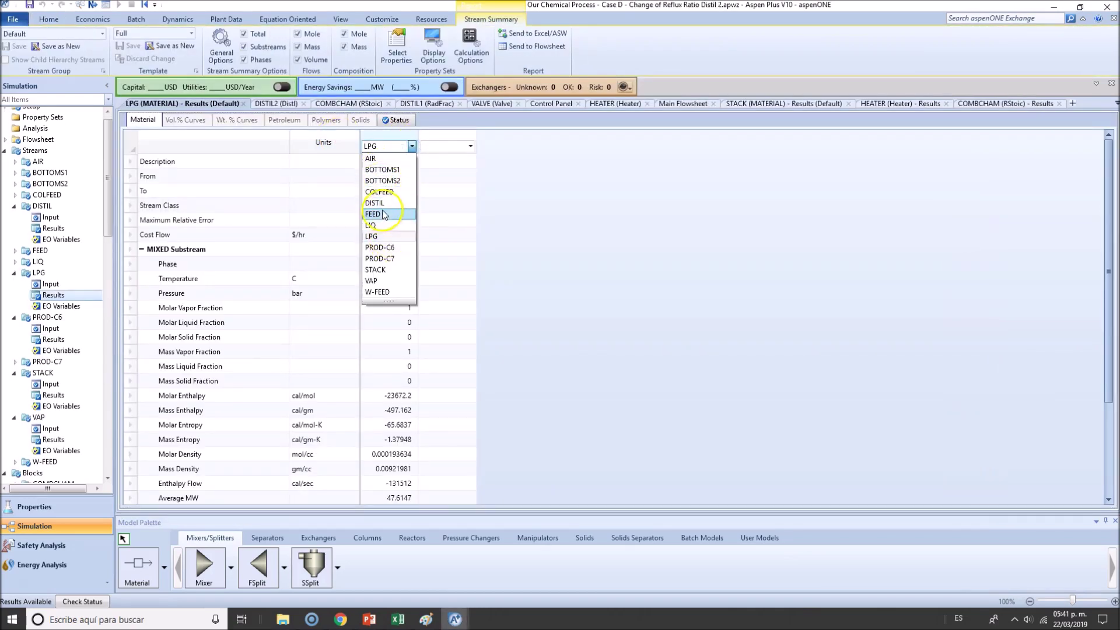
pyautogui.click(376, 271)
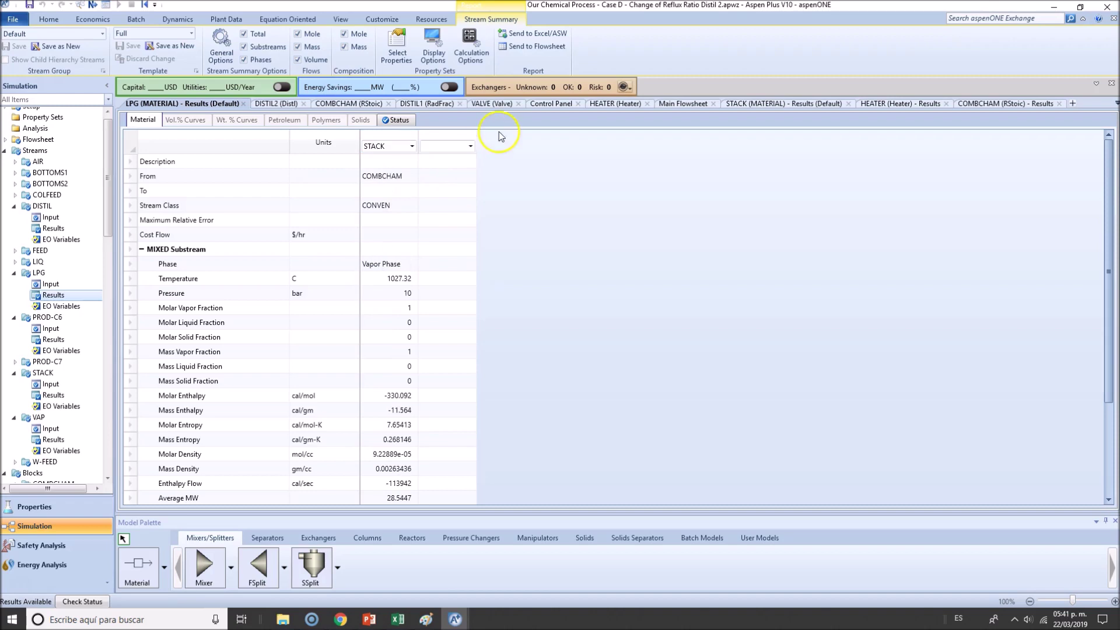
pyautogui.click(470, 146)
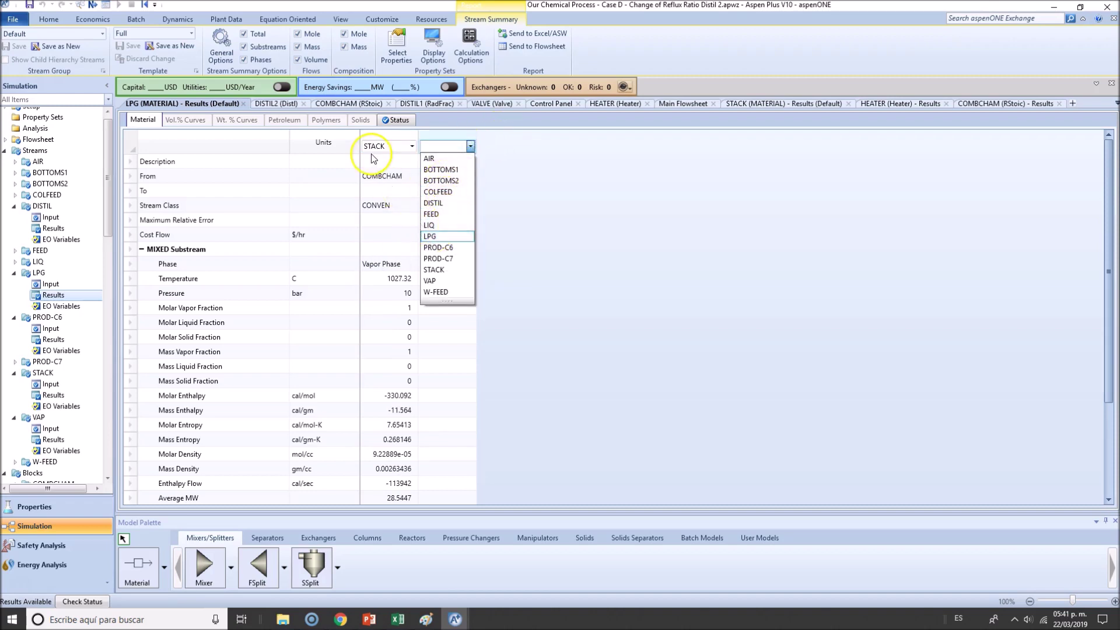
pyautogui.click(430, 236)
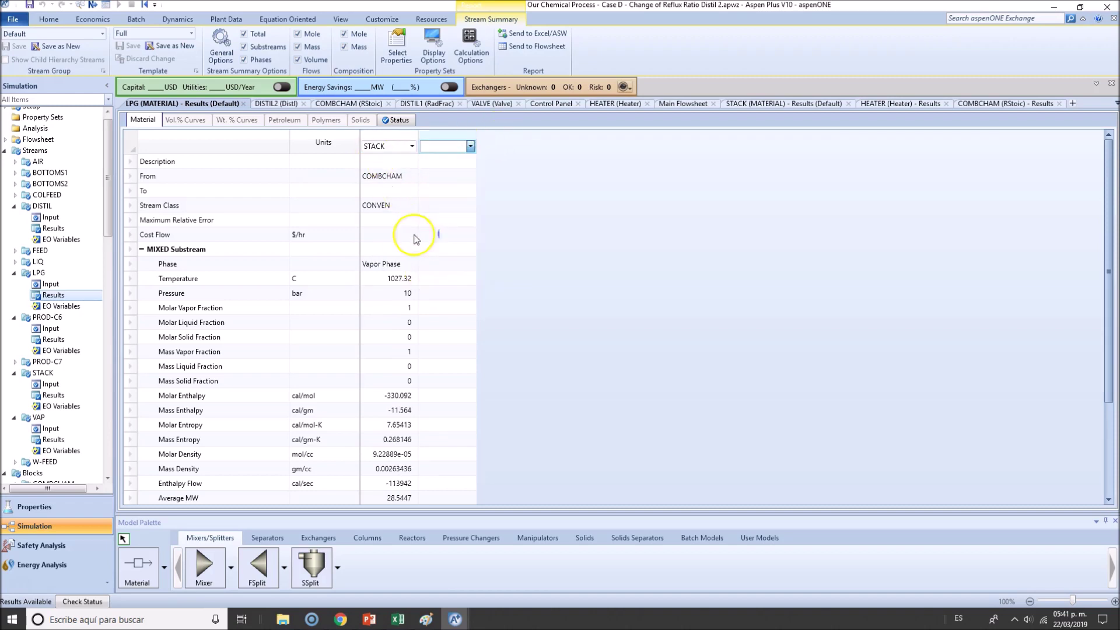
pyautogui.click(531, 145)
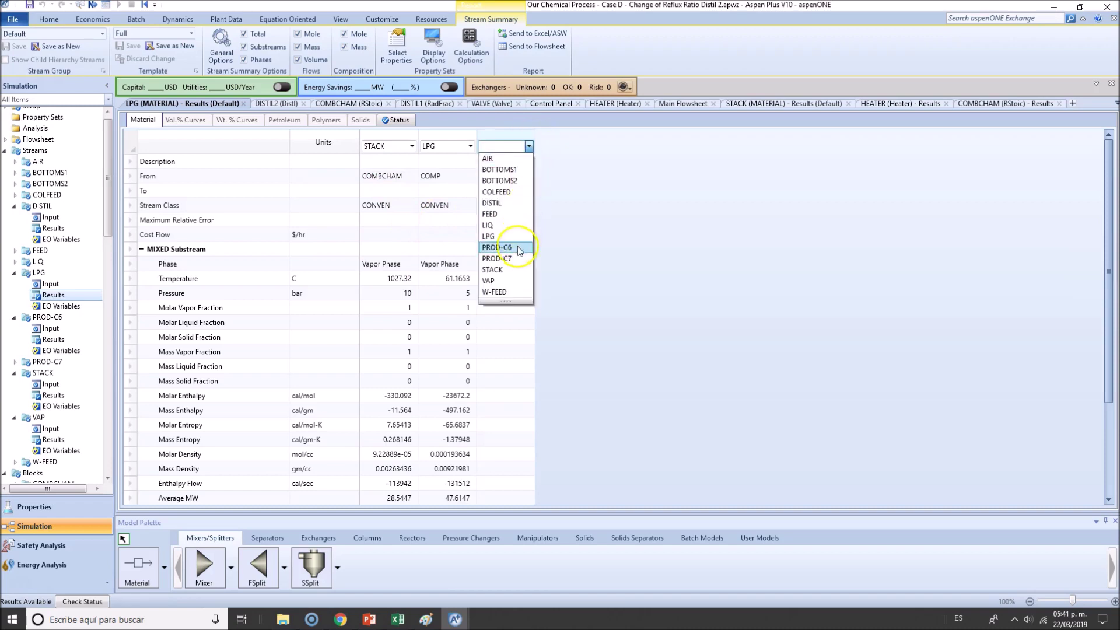
pyautogui.click(517, 245)
pyautogui.click(587, 145)
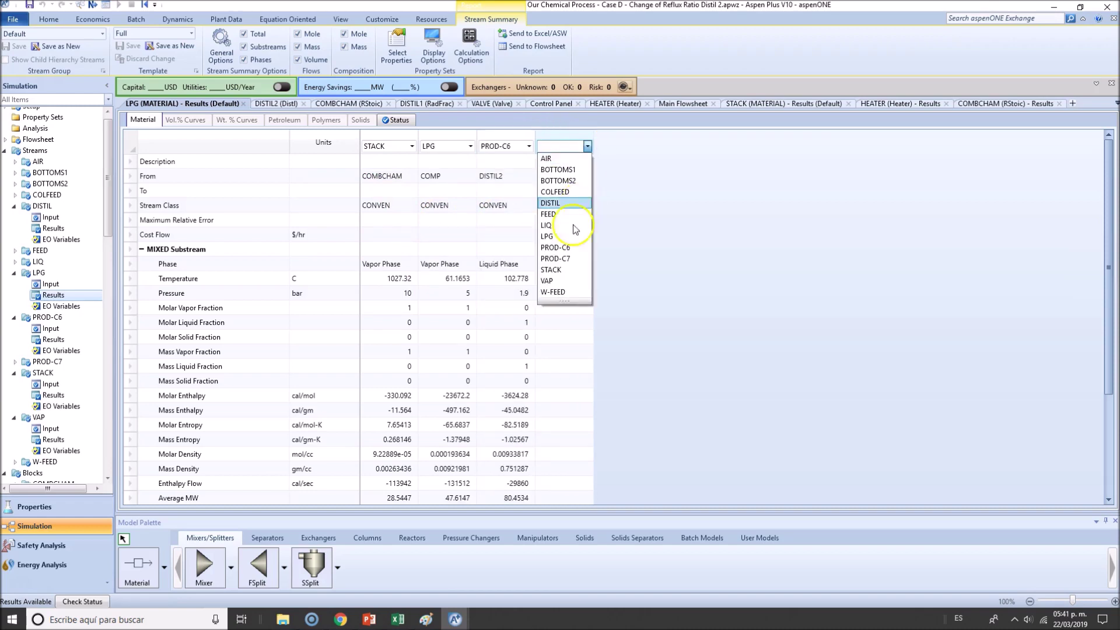
pyautogui.click(572, 256)
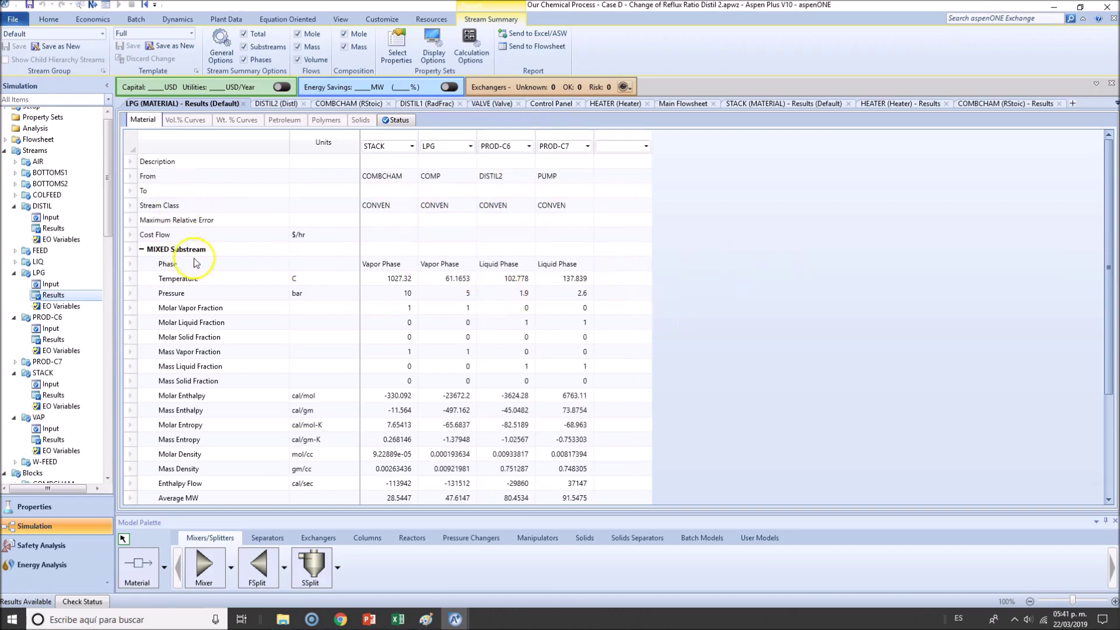
# Step: Expand Mole Flows and Mole Fractions and highlight the PROD-C6 and PROD-C7 compositions
pyautogui.scroll(-3, 204, 303)
pyautogui.click(153, 396)
pyautogui.click(153, 381)
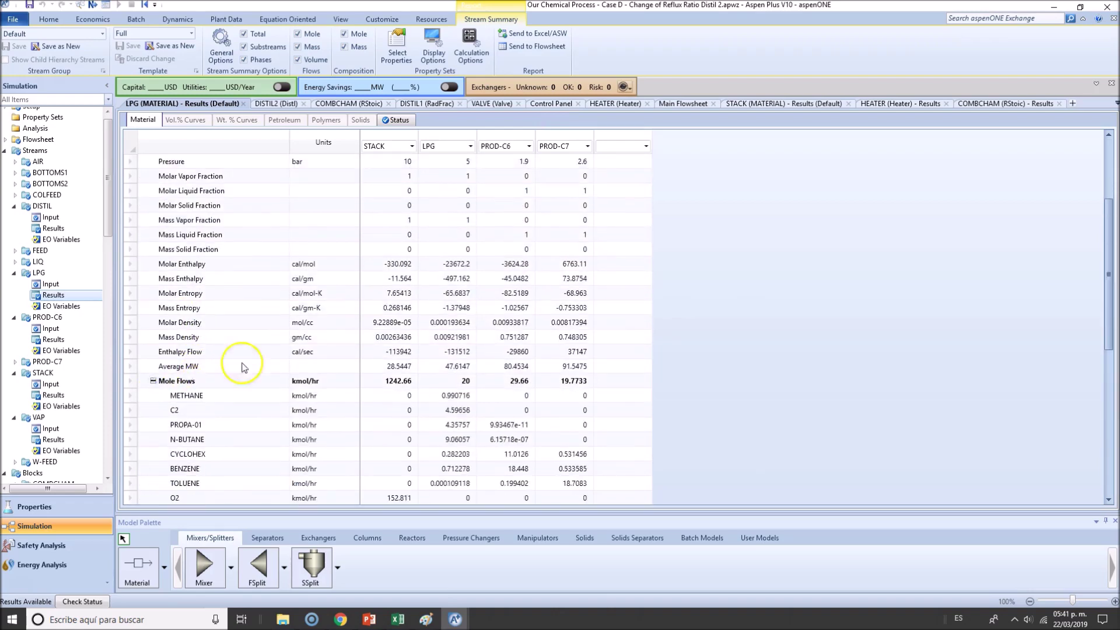
pyautogui.scroll(-4, 258, 335)
pyautogui.scroll(-1, 268, 341)
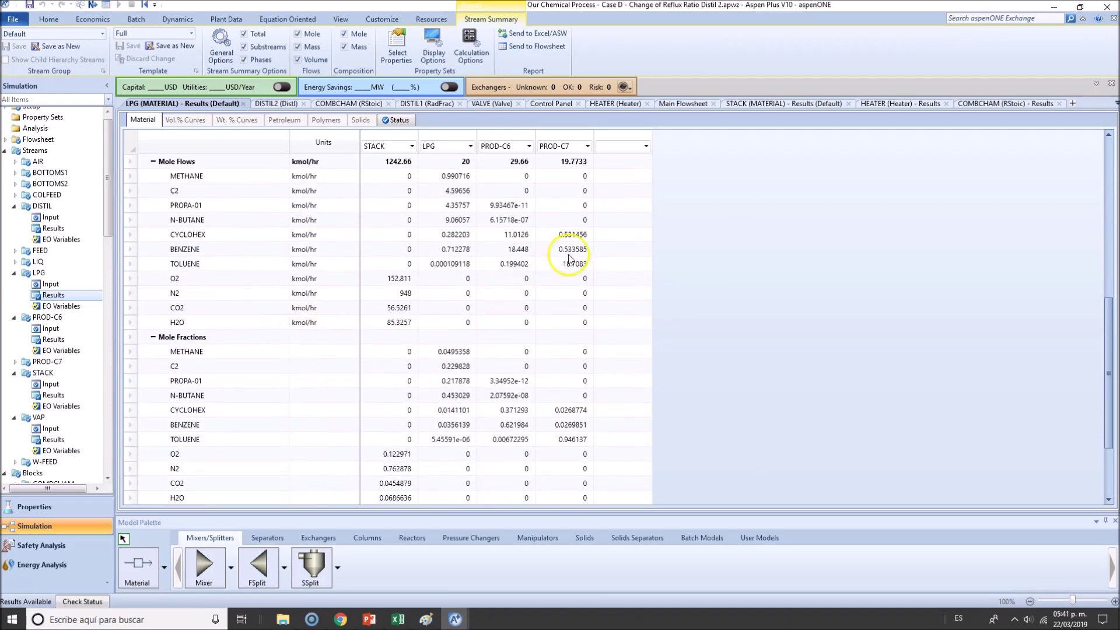
pyautogui.moveTo(575, 440); pyautogui.dragTo(512, 348)
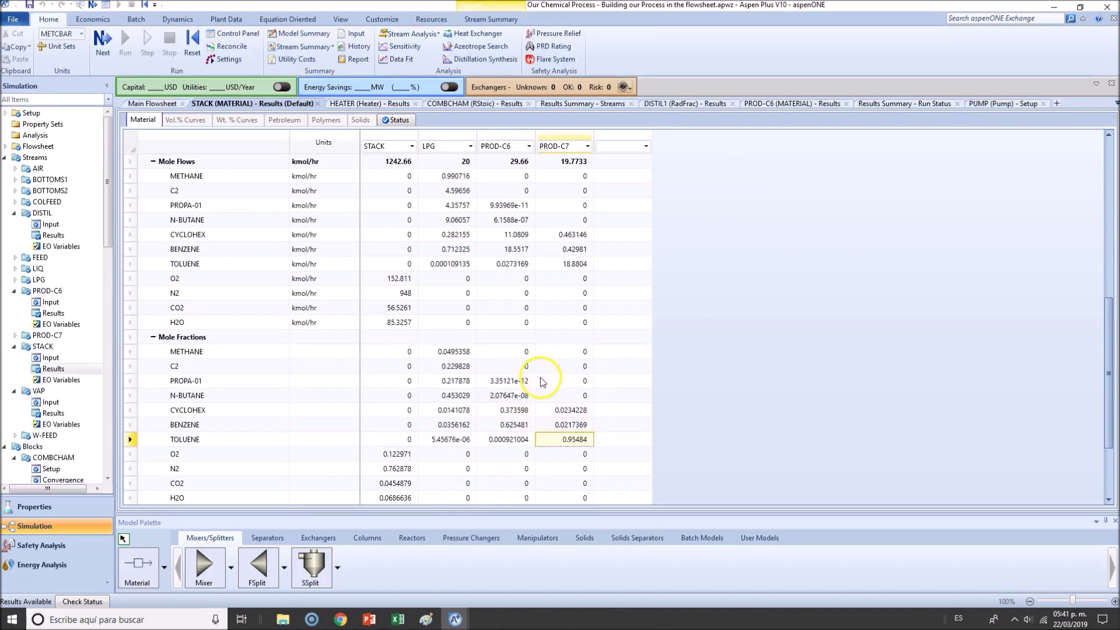
# Step: Compare product mole fractions across cases, noting PROD-C7 toluene at 0.946137
pyautogui.click(554, 437)
pyautogui.moveTo(554, 438); pyautogui.dragTo(500, 350)
pyautogui.press('alt')
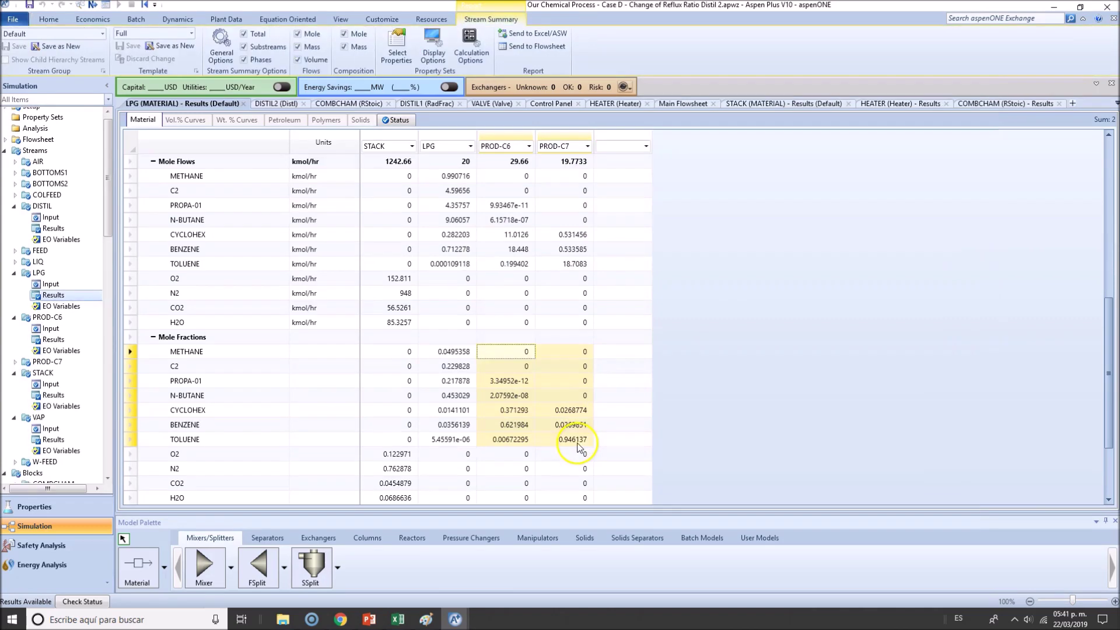
pyautogui.click(576, 442)
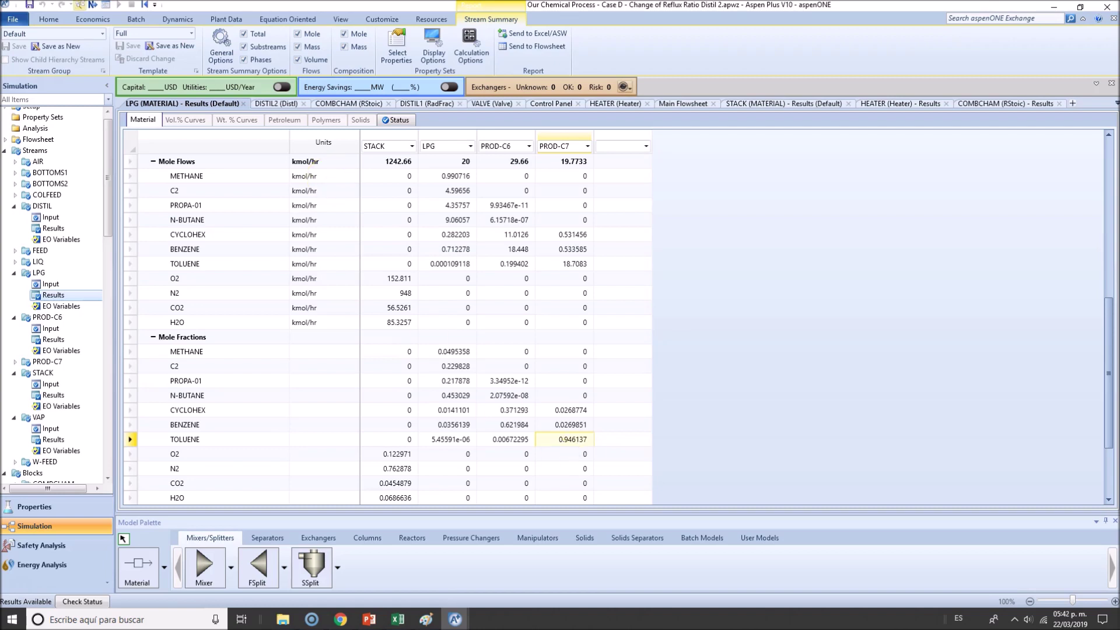
pyautogui.click(683, 103)
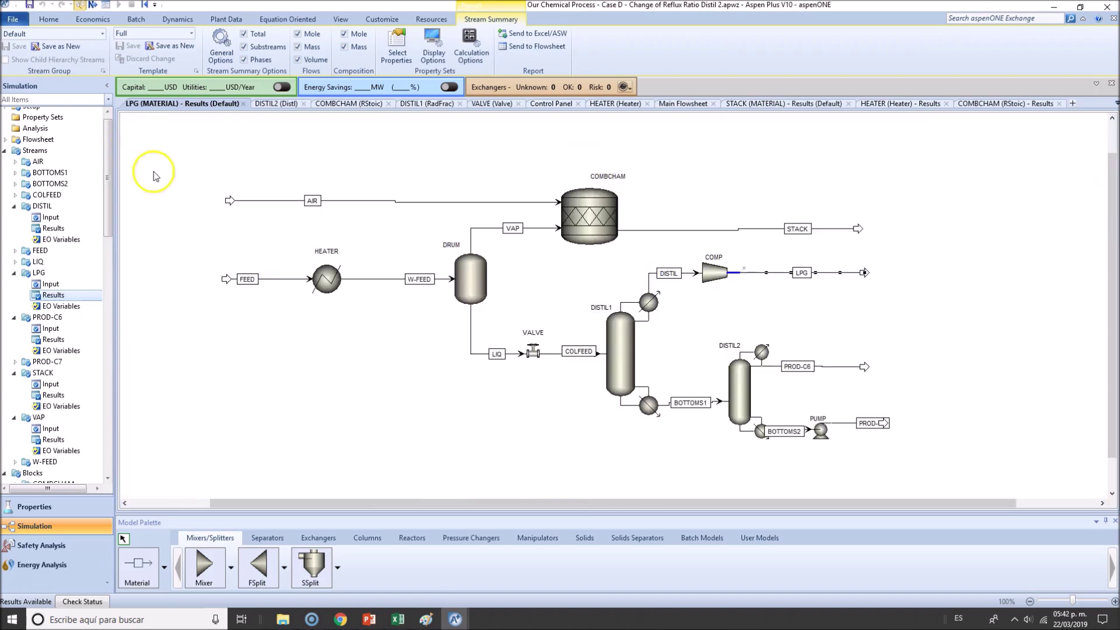
# Step: Copy the whole STACK results table, then open DISTIL2's specifications showing reflux ratio 2
pyautogui.click(49, 19)
pyautogui.click(830, 233)
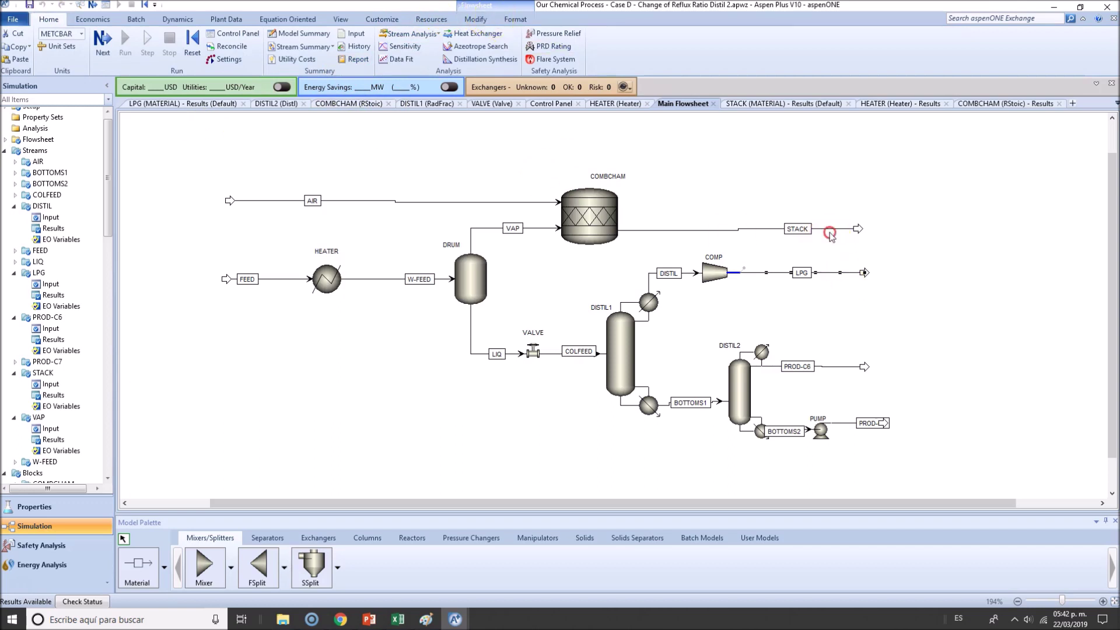
pyautogui.rightClick(811, 234)
pyautogui.click(518, 250)
pyautogui.click(281, 162)
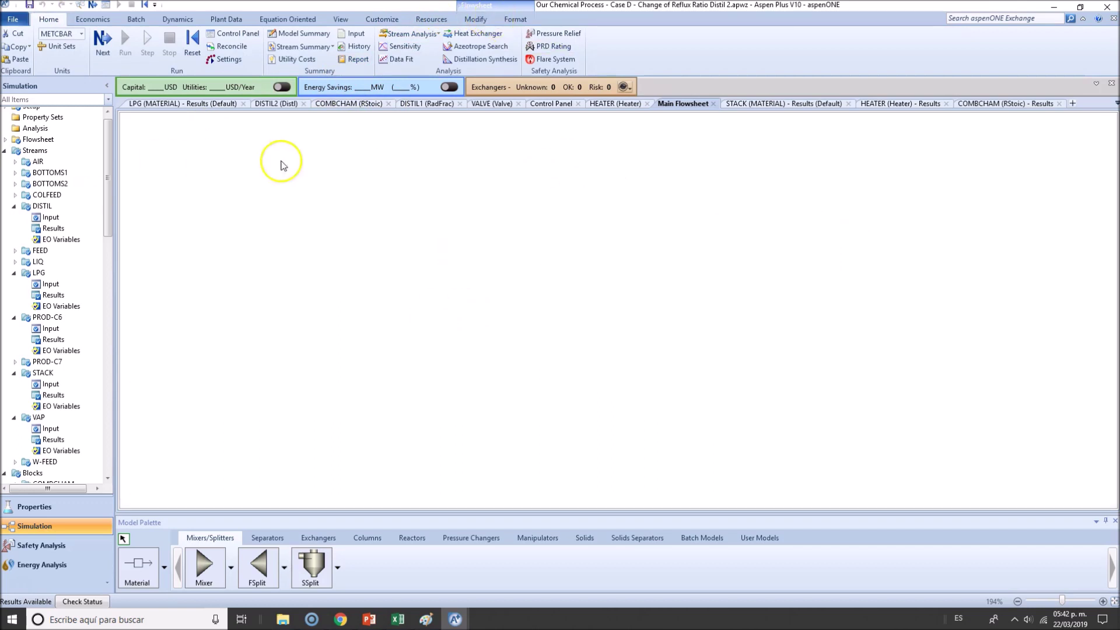
pyautogui.hotkey('ctrl', 'a')
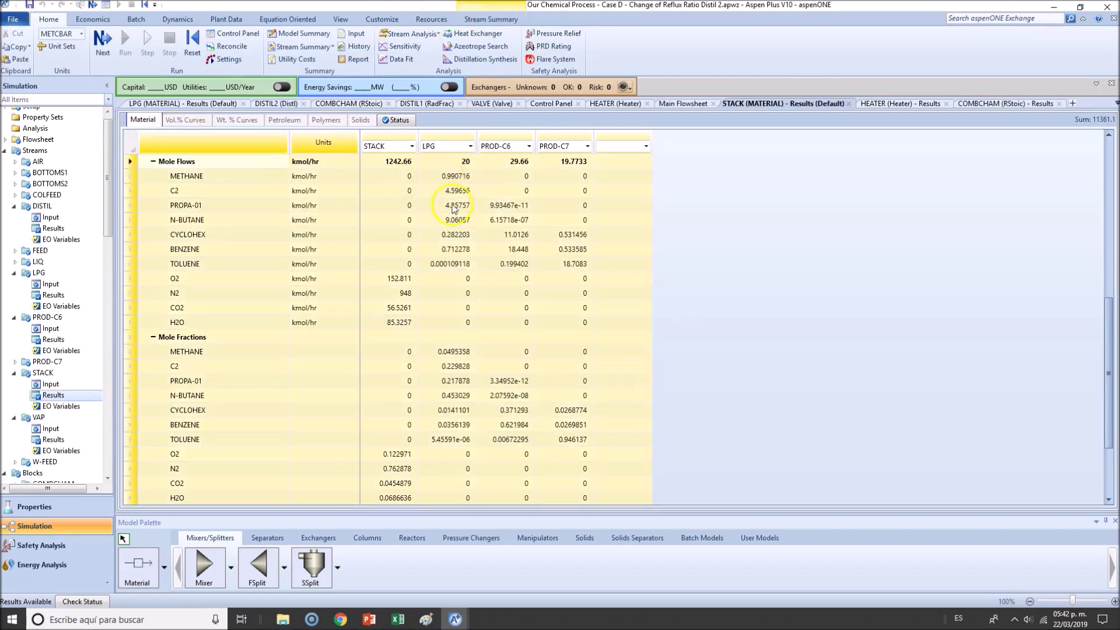
pyautogui.hotkey('ctrl', 'c')
pyautogui.hotkey('ctrl', 'Tab')
pyautogui.doubleClick(735, 388)
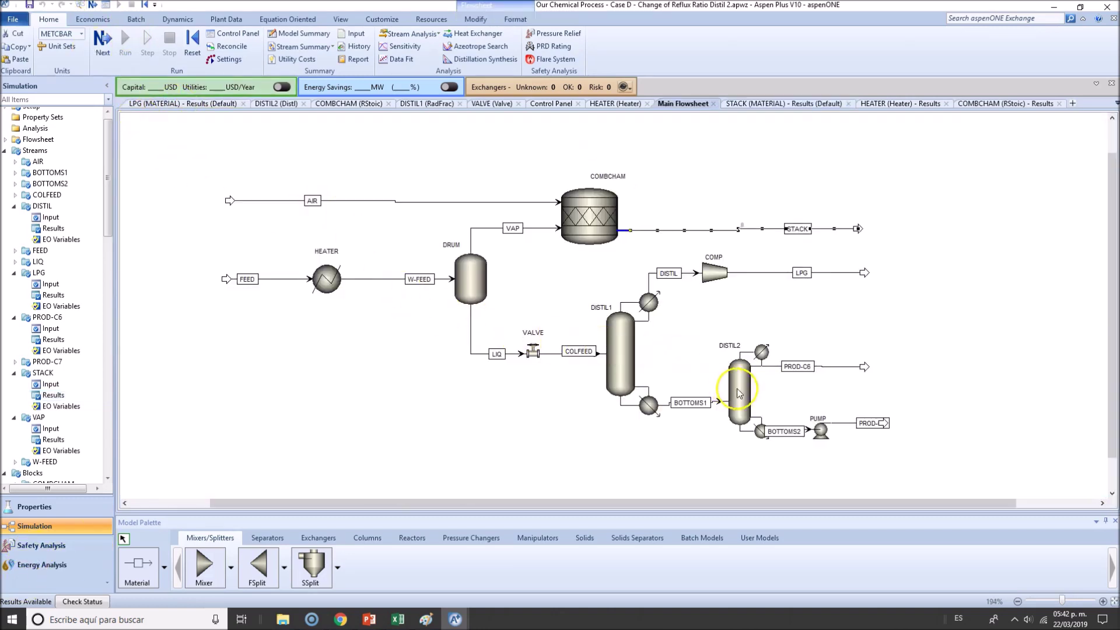
# Step: Enter reflux ratio 6 for DISTIL2 and rerun the simulation, confirming Required Input Complete
pyautogui.click(282, 177)
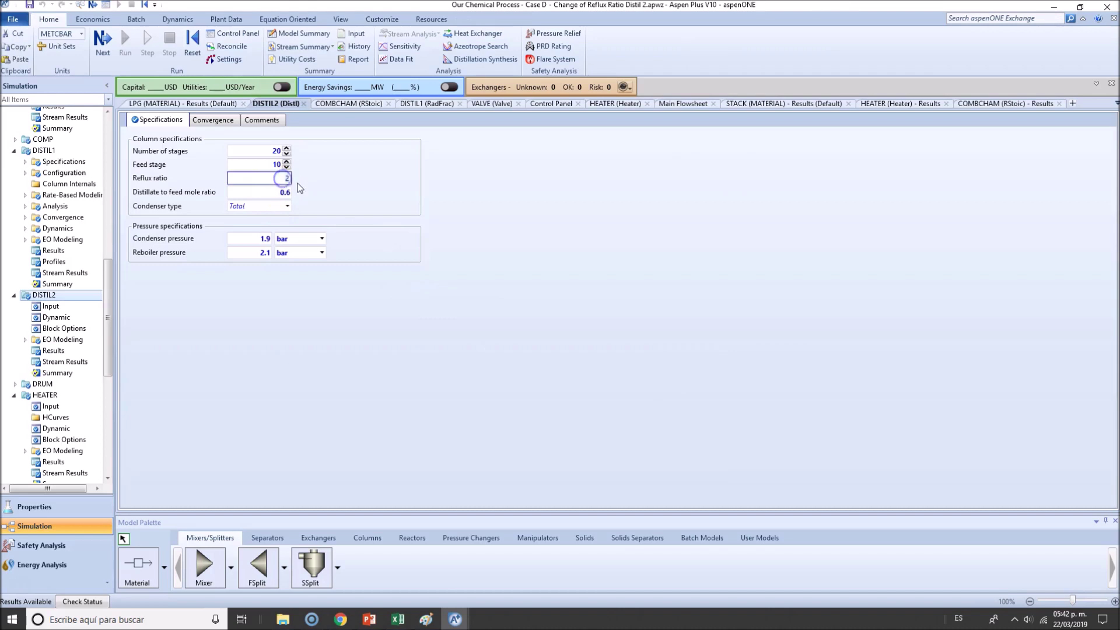
pyautogui.write('6')
pyautogui.click(475, 263)
pyautogui.press('F4')
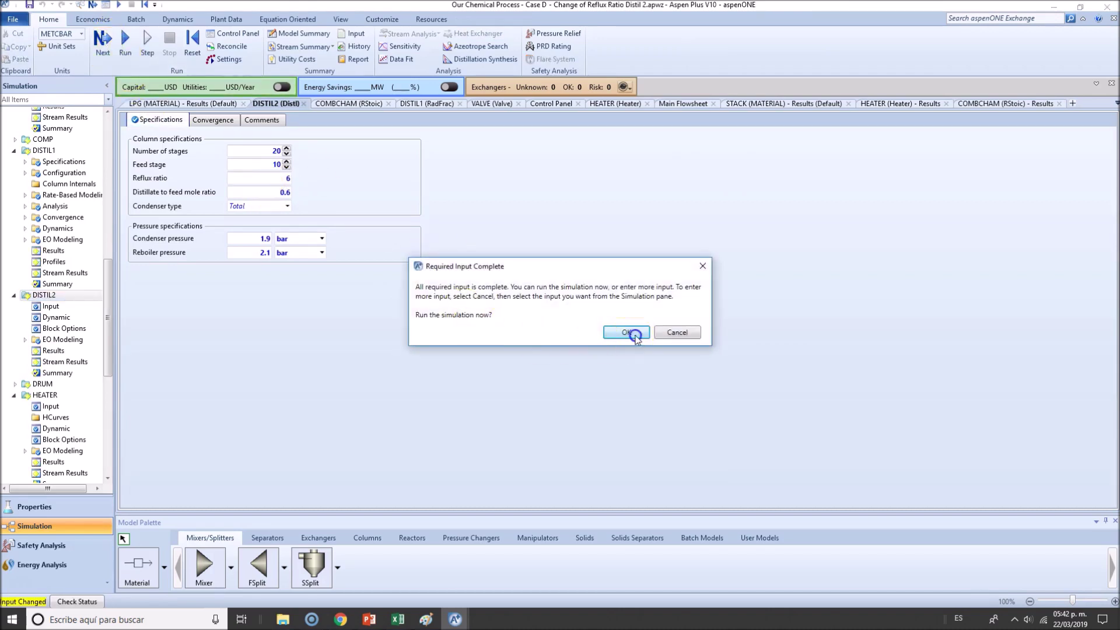
pyautogui.click(635, 336)
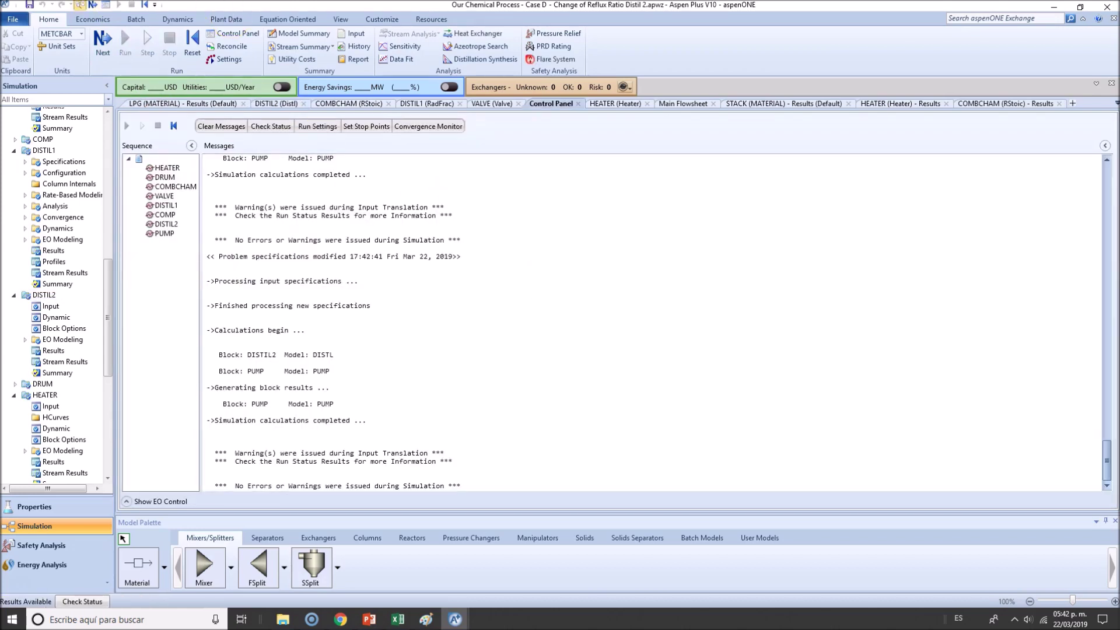
pyautogui.click(683, 104)
pyautogui.click(740, 388)
# Step: Open the PROD-C6 stream results, showing PROD-C6 and PROD-C7 in the first two columns
pyautogui.rightClick(768, 410)
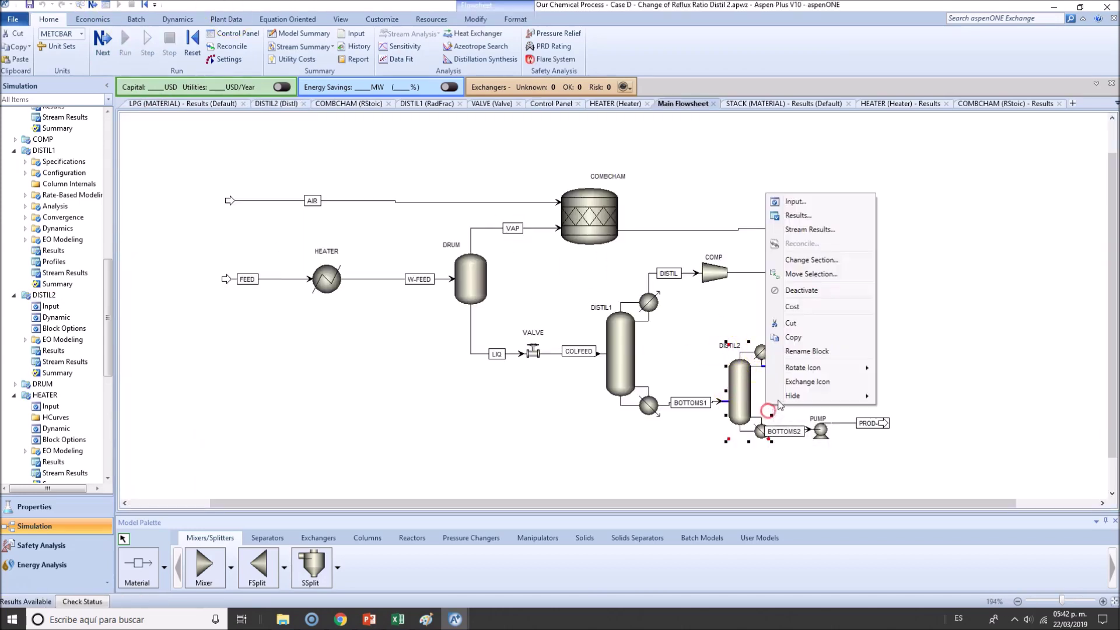
pyautogui.click(969, 289)
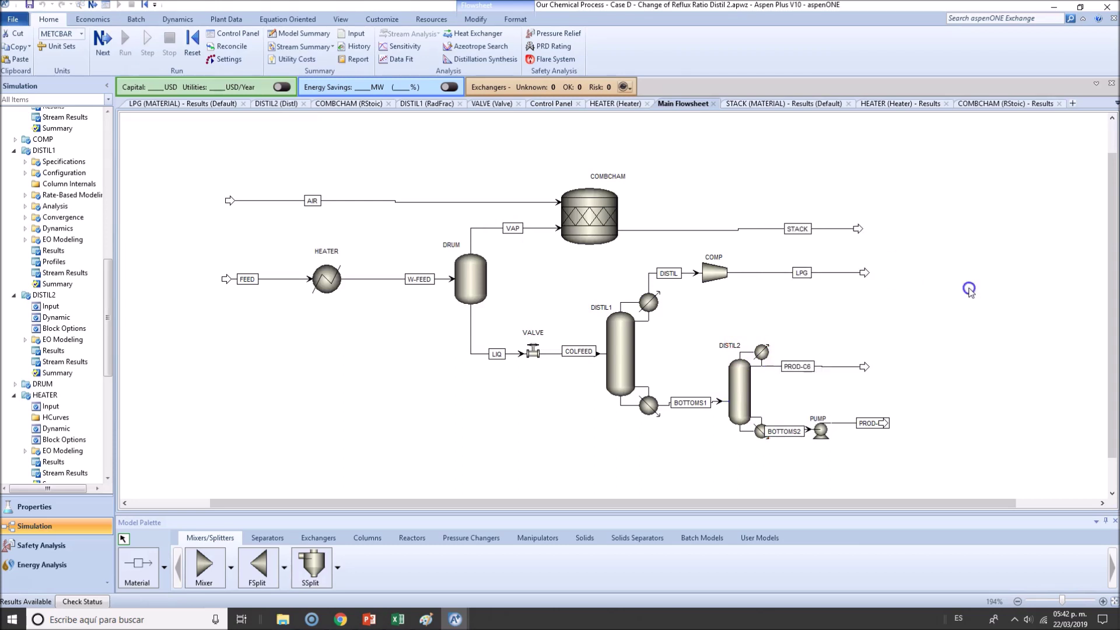
pyautogui.rightClick(814, 366)
pyautogui.click(848, 389)
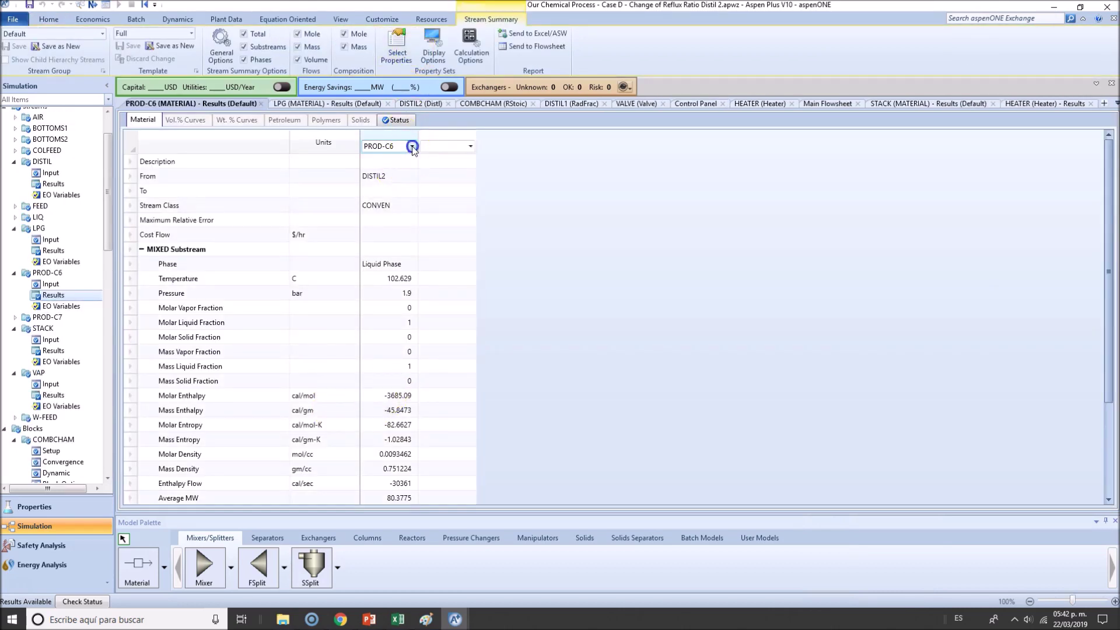
pyautogui.click(413, 147)
pyautogui.click(399, 249)
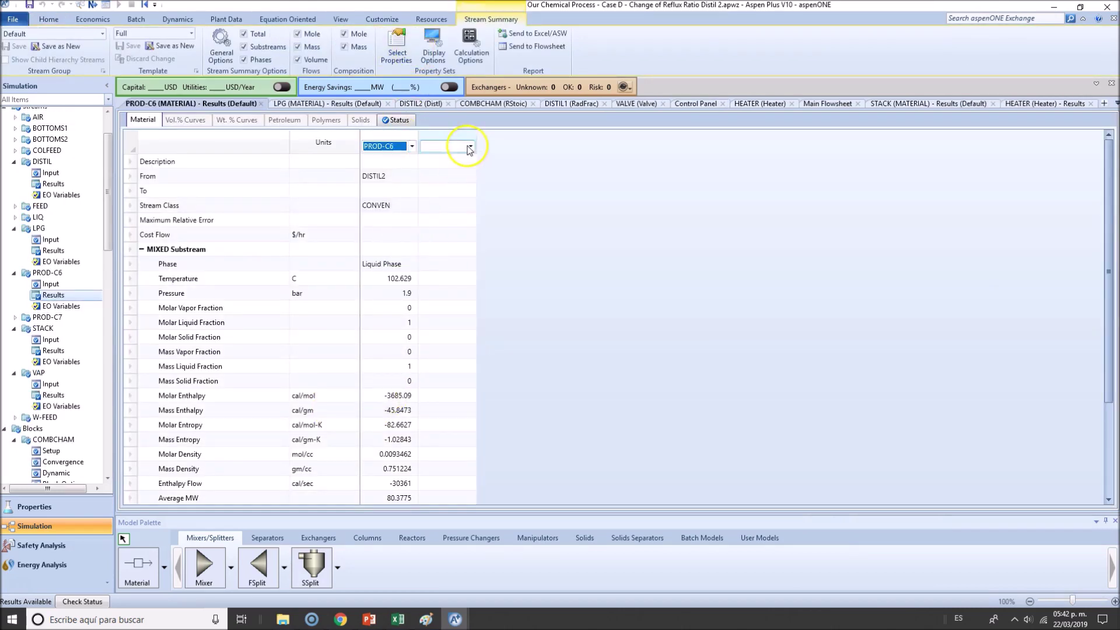
pyautogui.click(469, 147)
pyautogui.click(443, 263)
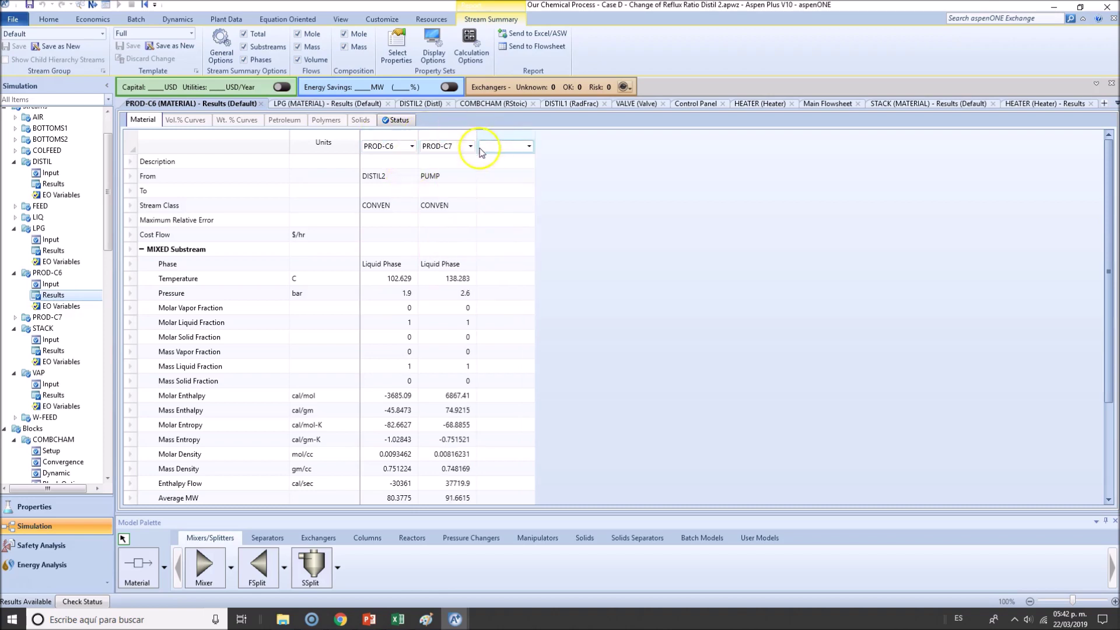
# Step: Rearrange the results columns to STACK, LPG, PROD-C6 and PROD-C7
pyautogui.click(412, 147)
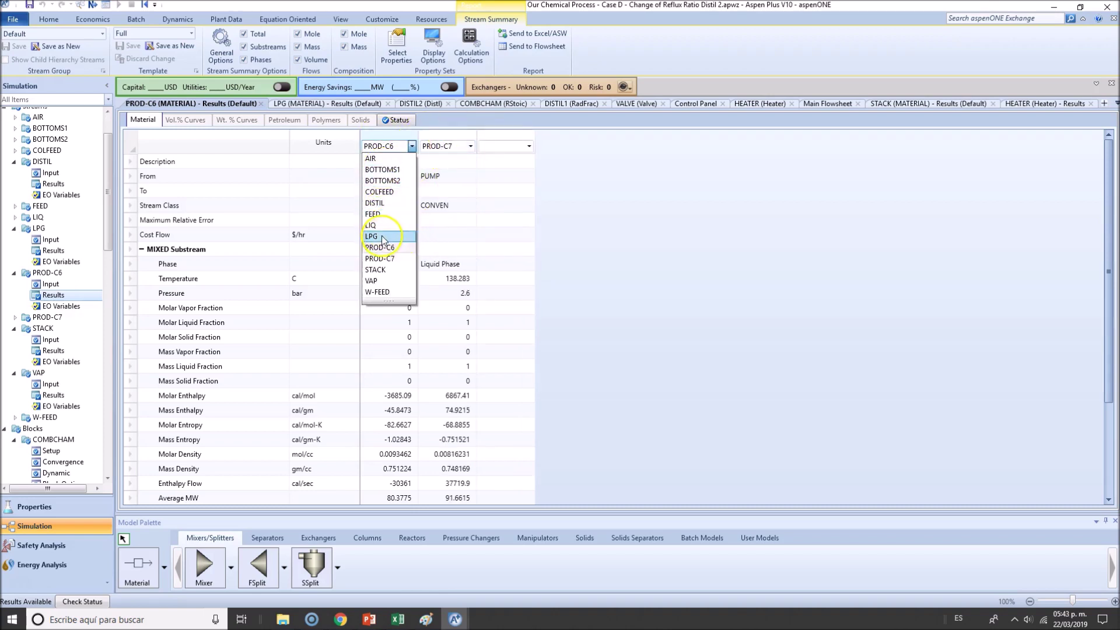
pyautogui.click(375, 270)
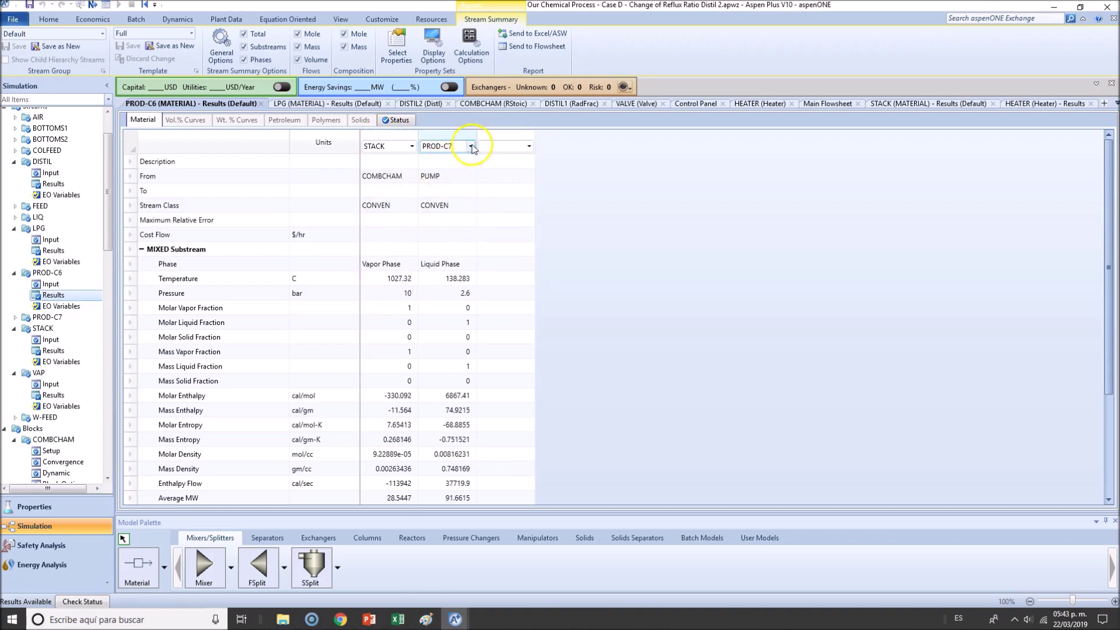
pyautogui.click(471, 146)
pyautogui.click(443, 235)
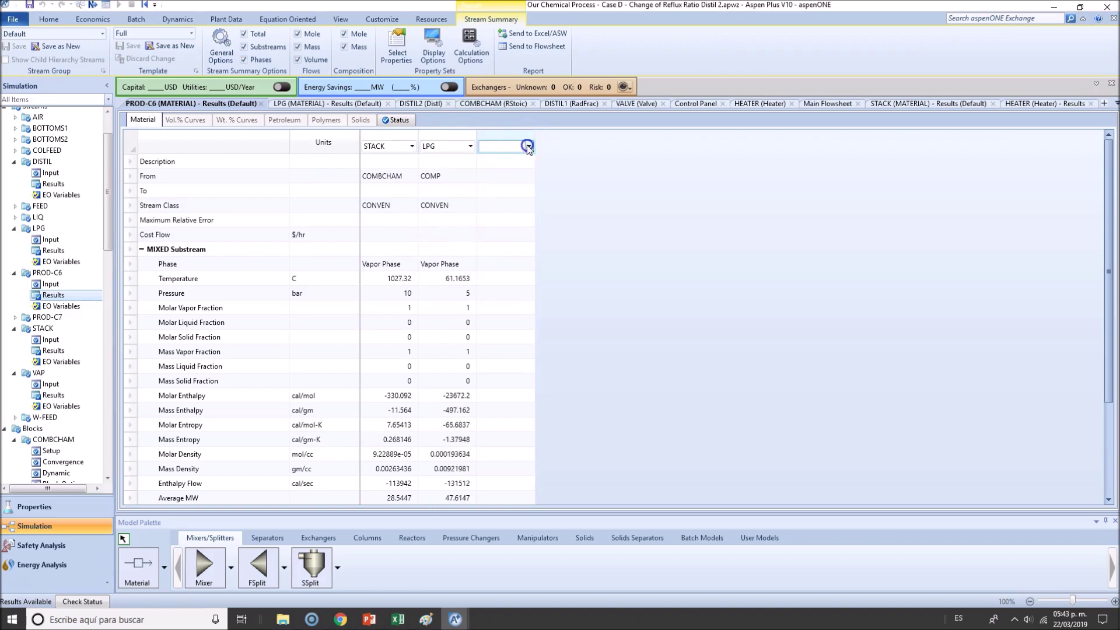
pyautogui.click(527, 146)
pyautogui.click(493, 248)
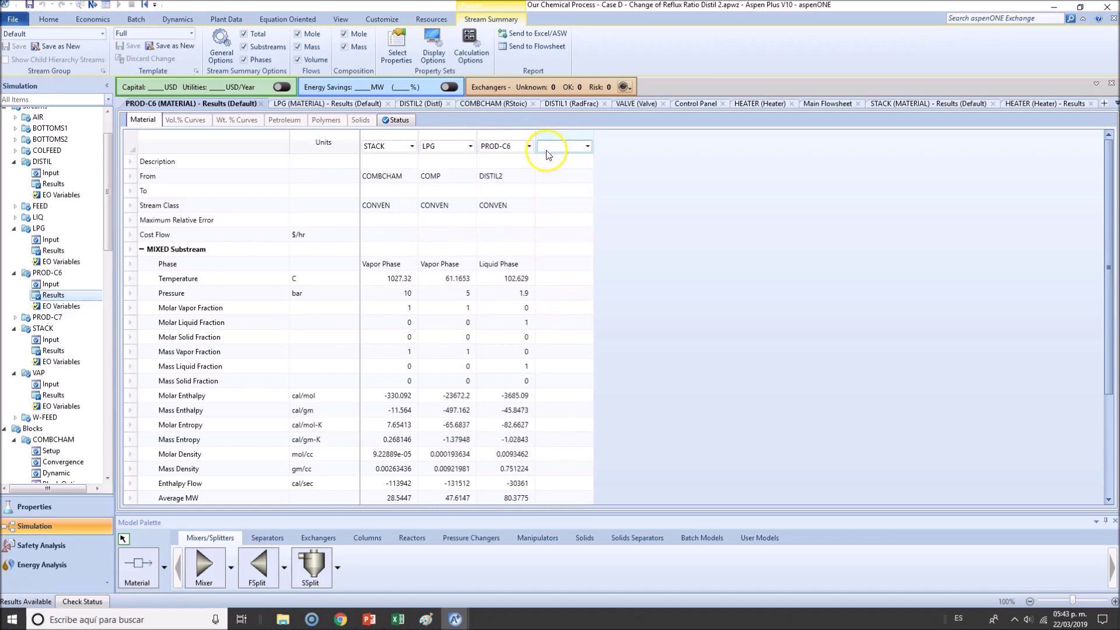
pyautogui.click(586, 146)
pyautogui.click(595, 242)
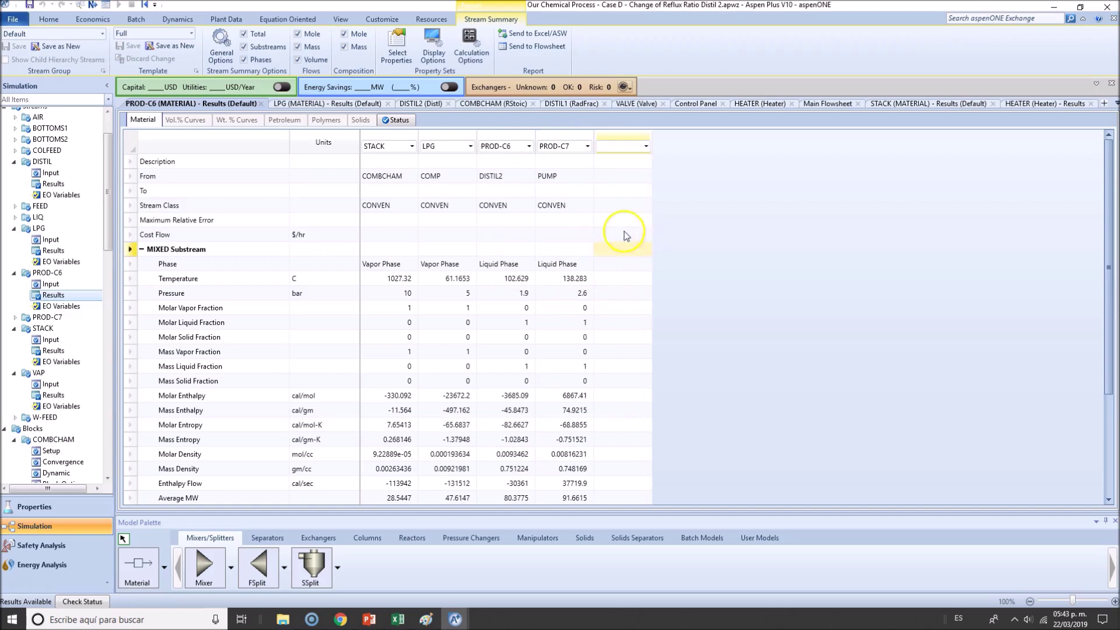
pyautogui.click(470, 159)
# Step: Expand the Mole Flows component breakdown to read PROD-C7 toluene at 0.955701
pyautogui.scroll(-1, 402, 348)
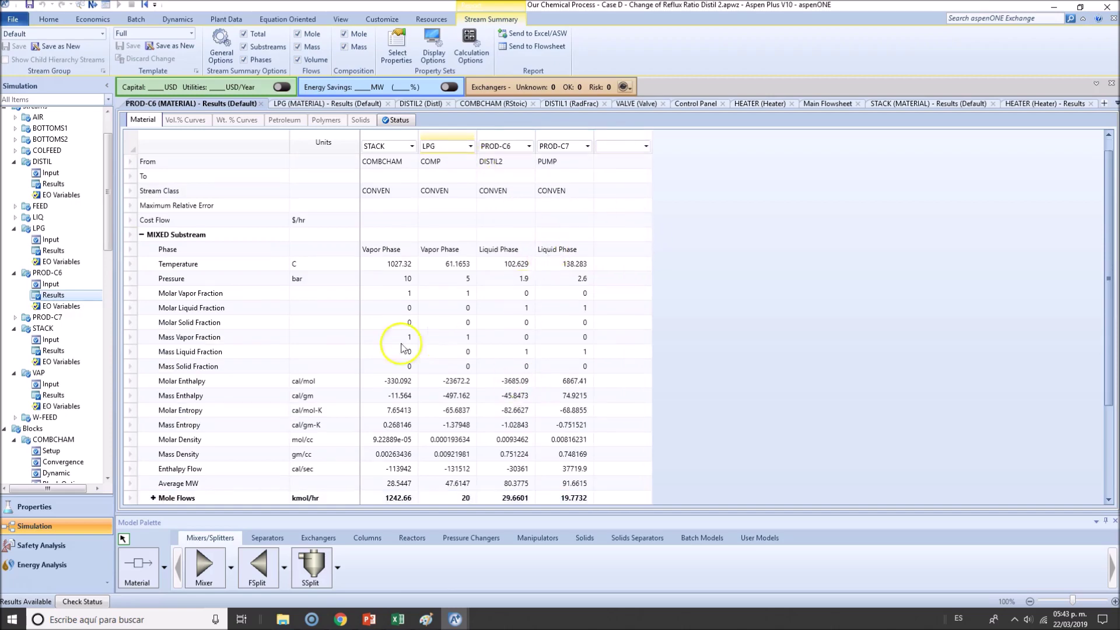
pyautogui.scroll(-3, 401, 348)
pyautogui.click(153, 388)
pyautogui.scroll(-2, 368, 349)
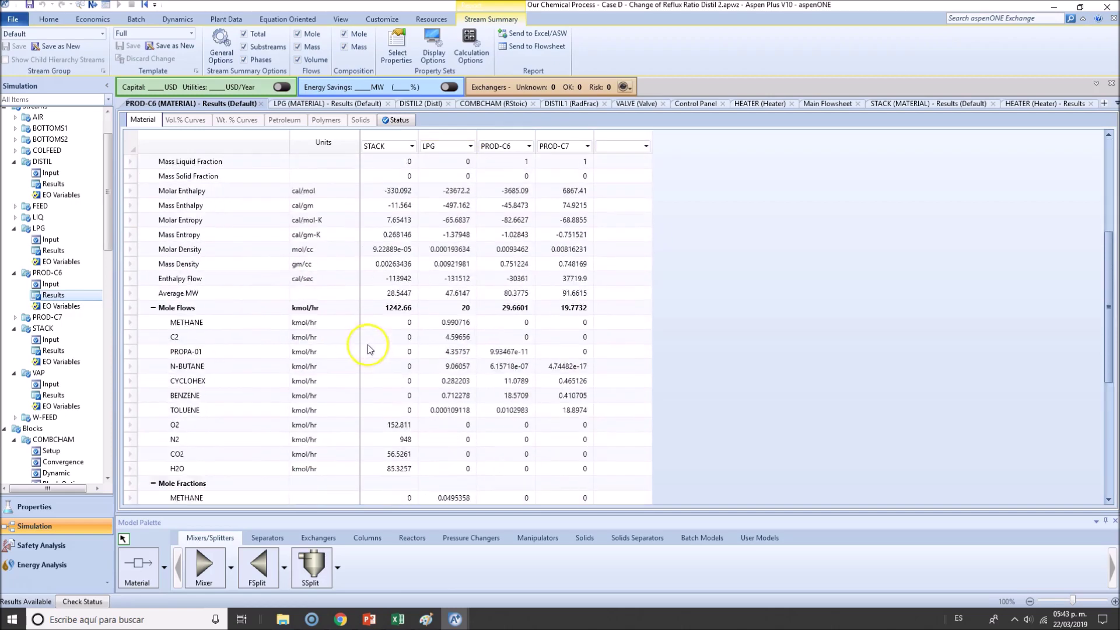
pyautogui.scroll(-10, 370, 347)
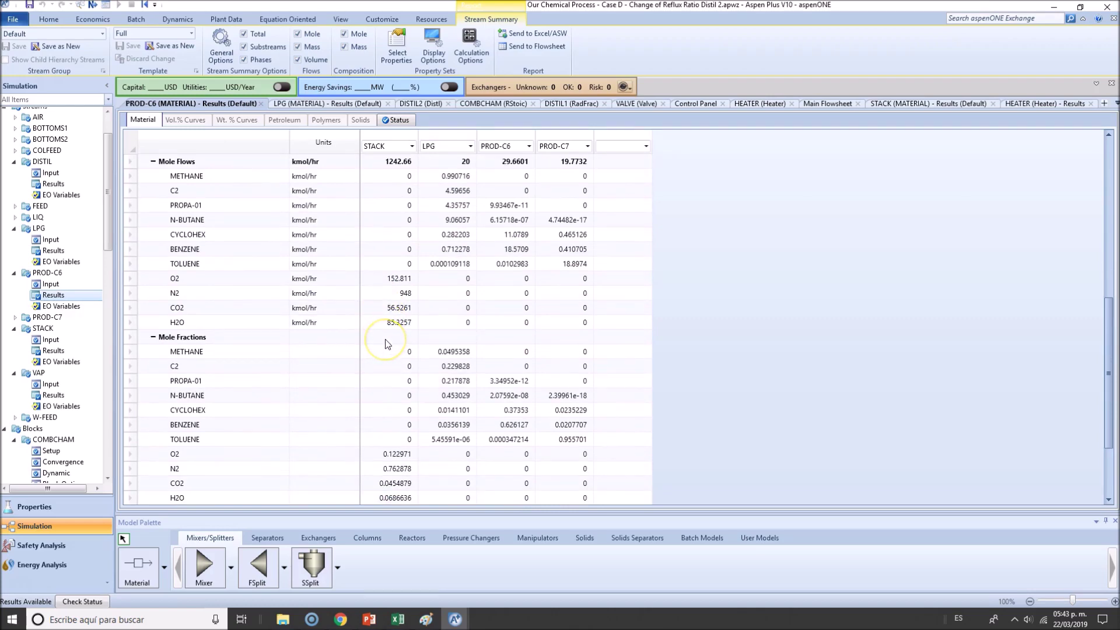
# Step: Compare with the earlier case window, then select the whole stream results table
pyautogui.hotkey('alt', 'Tab')
pyautogui.hotkey('alt', 'Tab')
pyautogui.hotkey('alt', 'Tab')
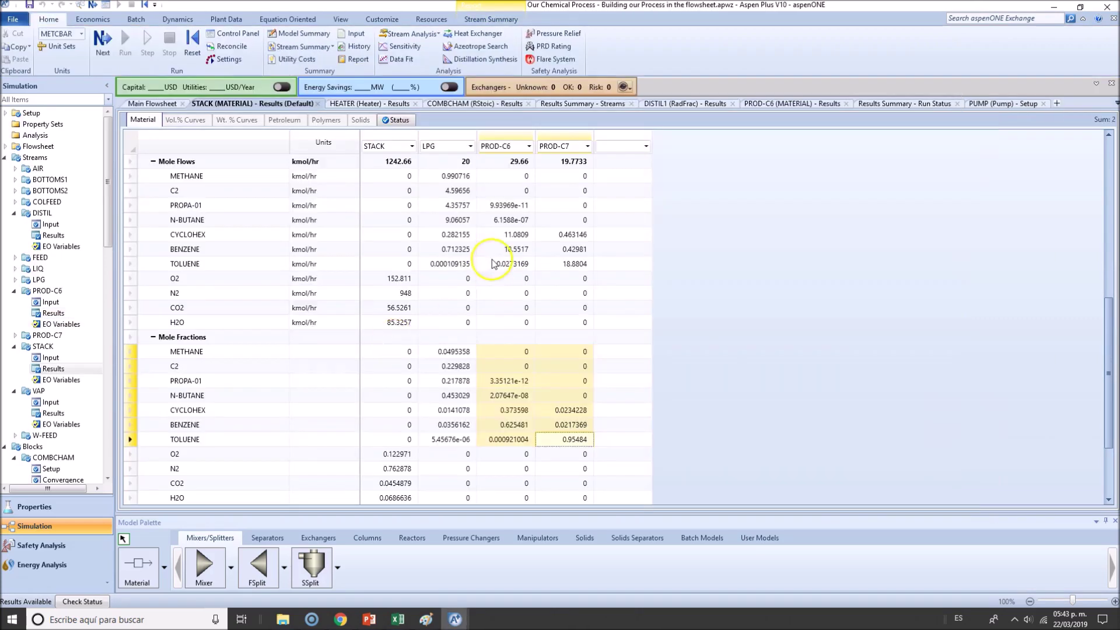
pyautogui.hotkey('alt', 'Tab')
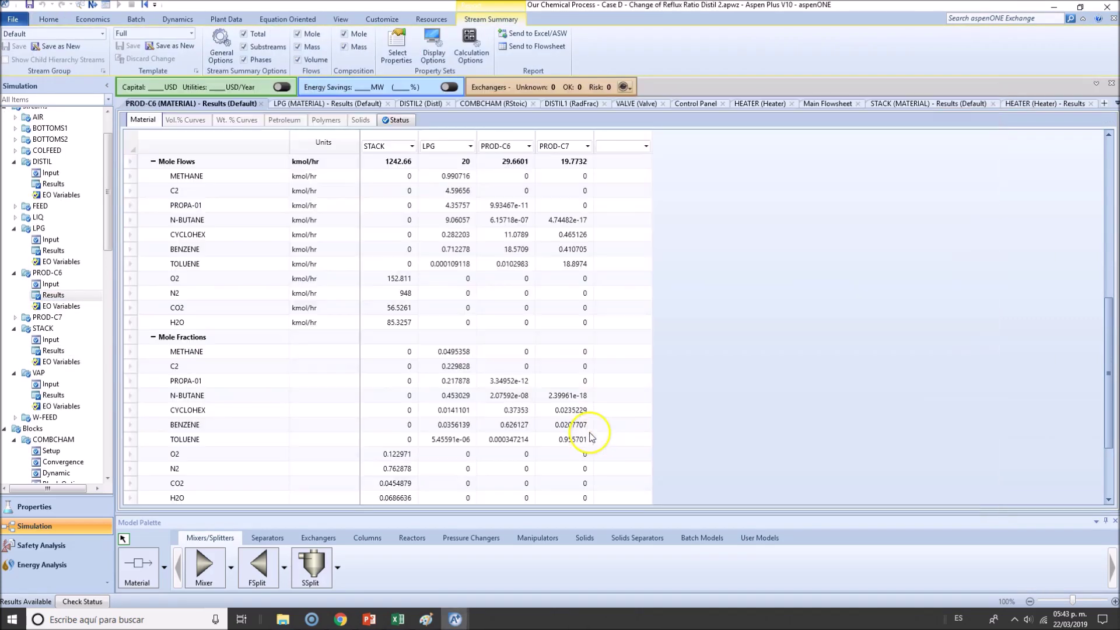
pyautogui.click(499, 350)
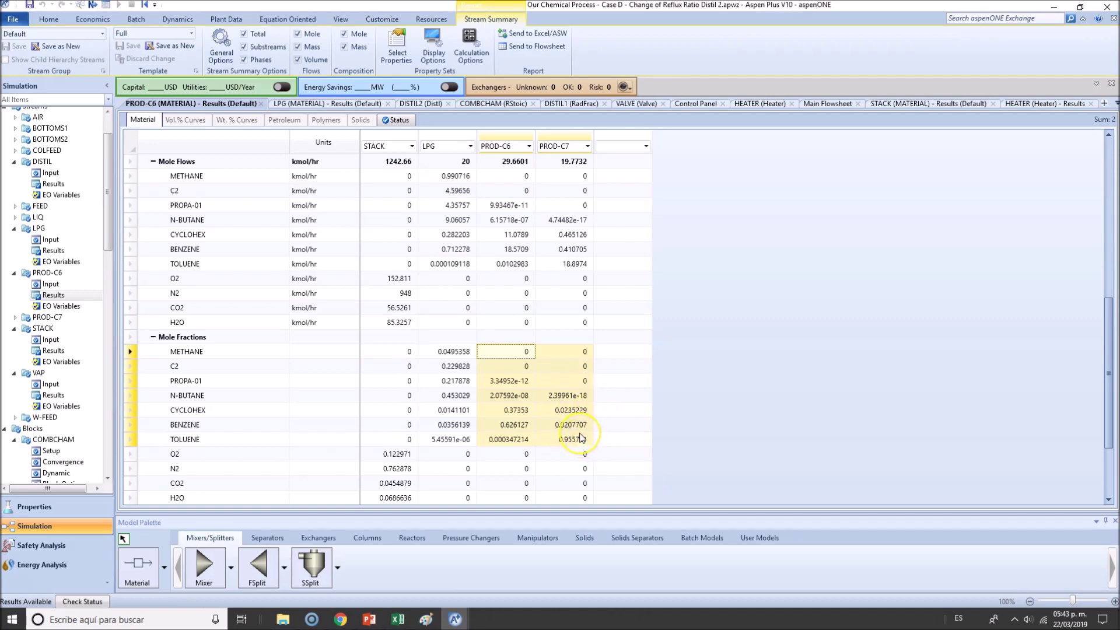
pyautogui.click(372, 115)
pyautogui.click(175, 142)
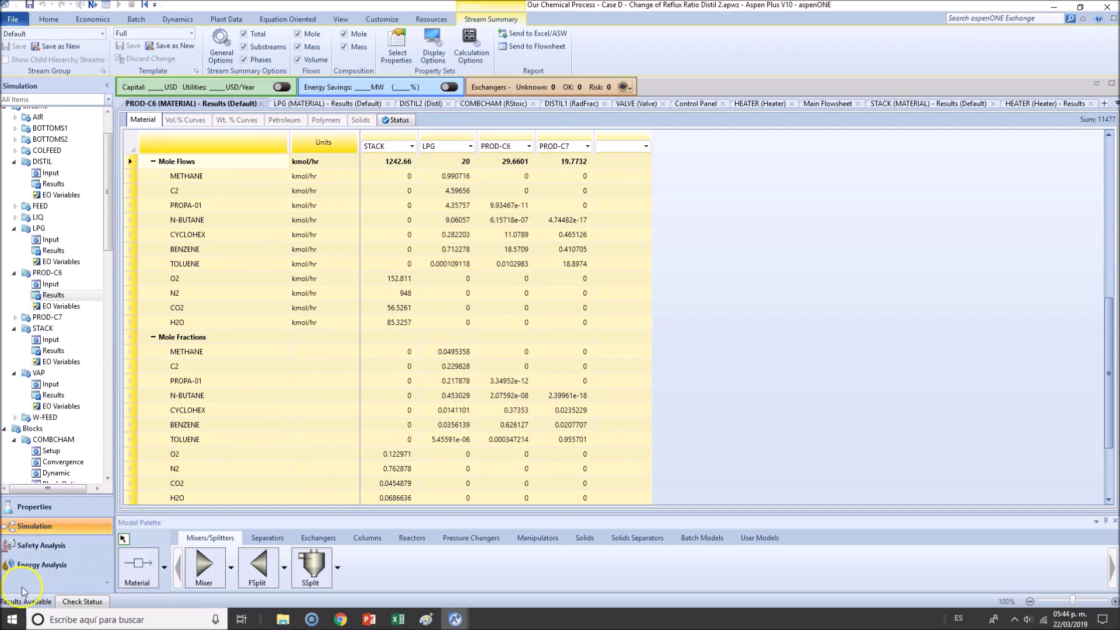
# Step: Enter reflux ratio 15 in DISTIL2's specifications and rerun the simulation, confirming Required Input Complete
pyautogui.click(828, 103)
pyautogui.doubleClick(739, 378)
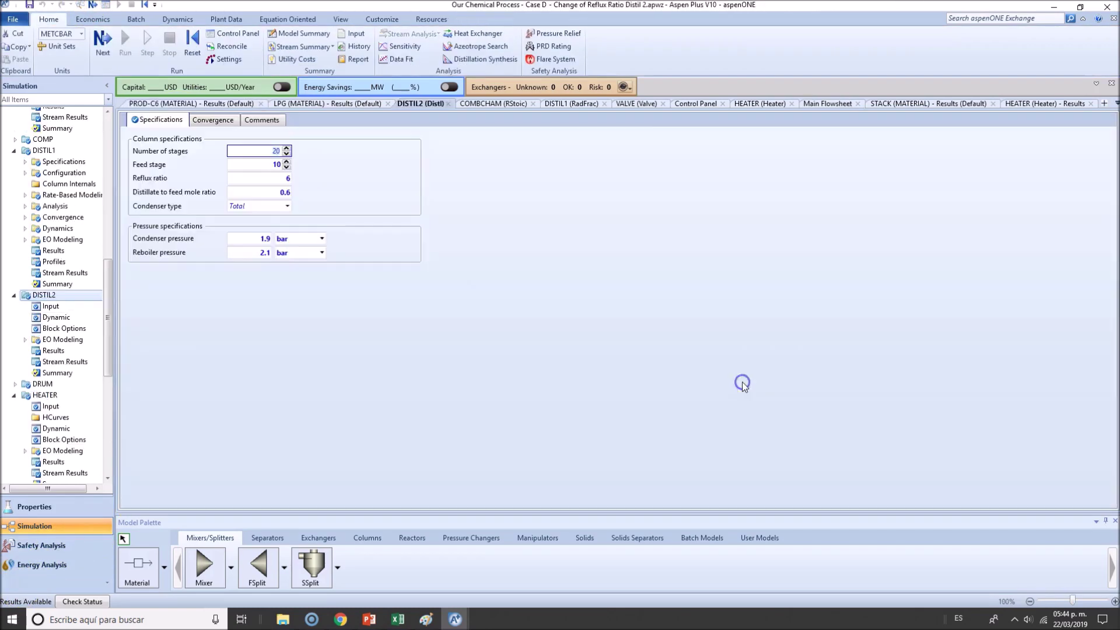
pyautogui.click(282, 177)
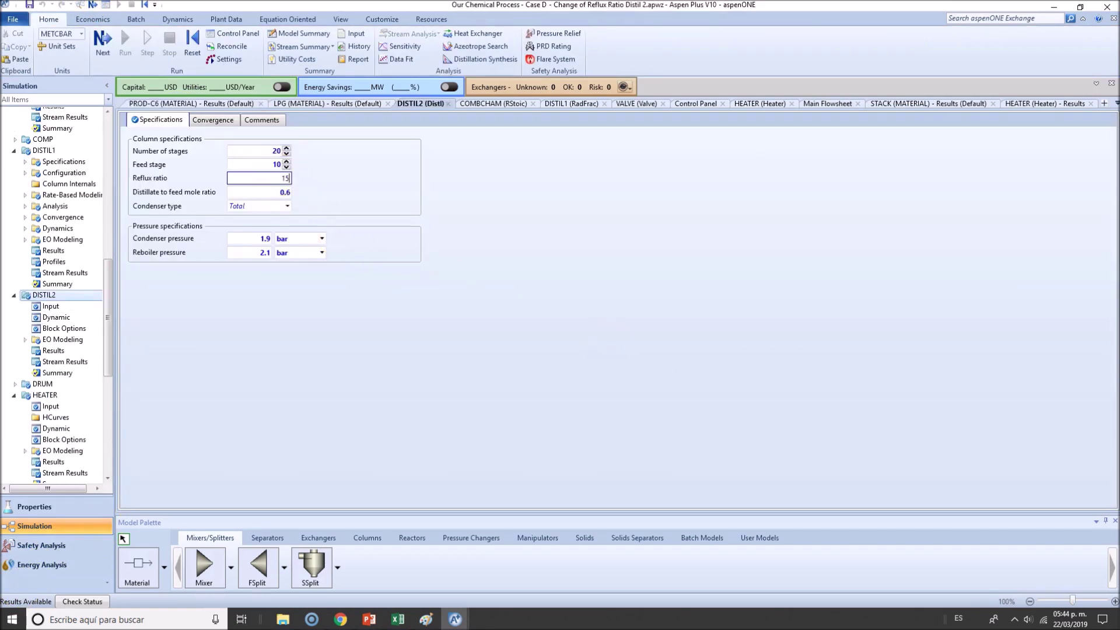
pyautogui.write('15')
pyautogui.press('Return')
pyautogui.click(102, 40)
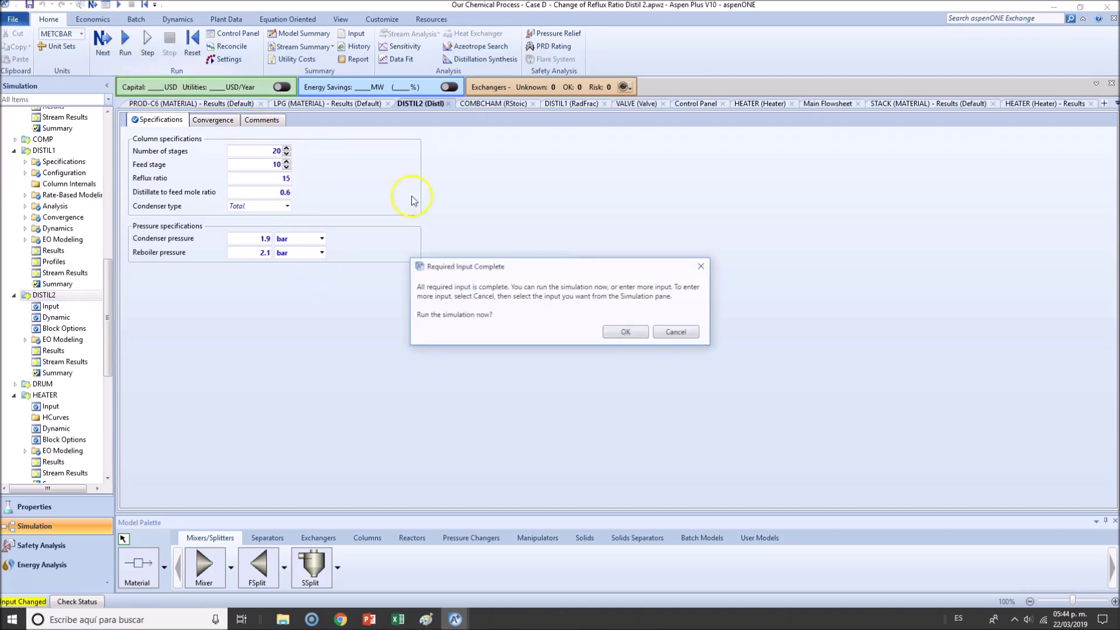
pyautogui.click(627, 332)
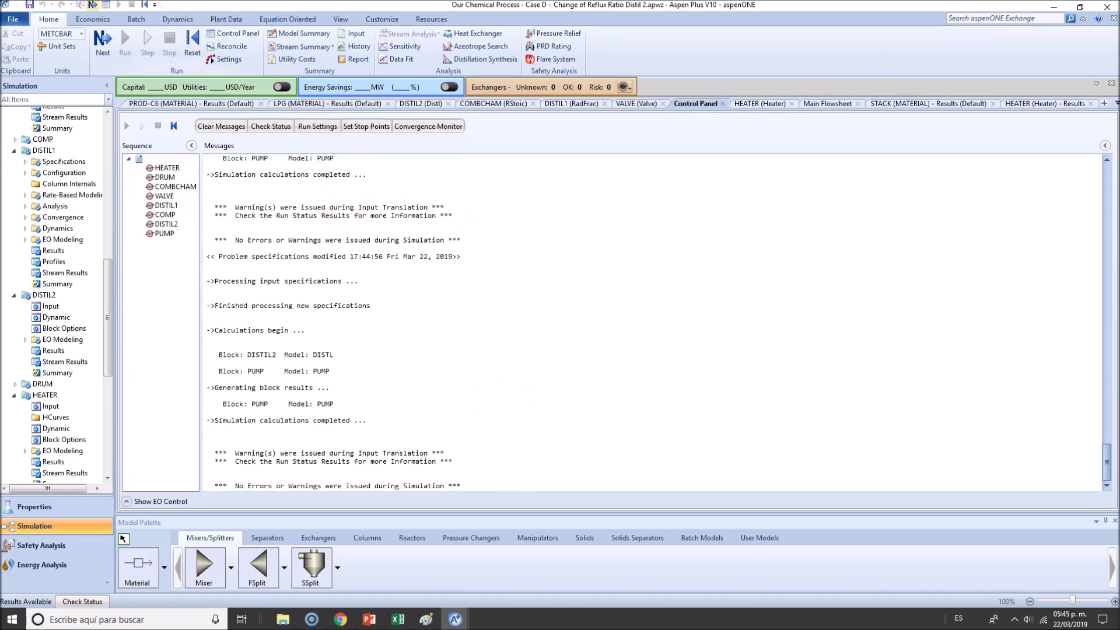
pyautogui.click(92, 5)
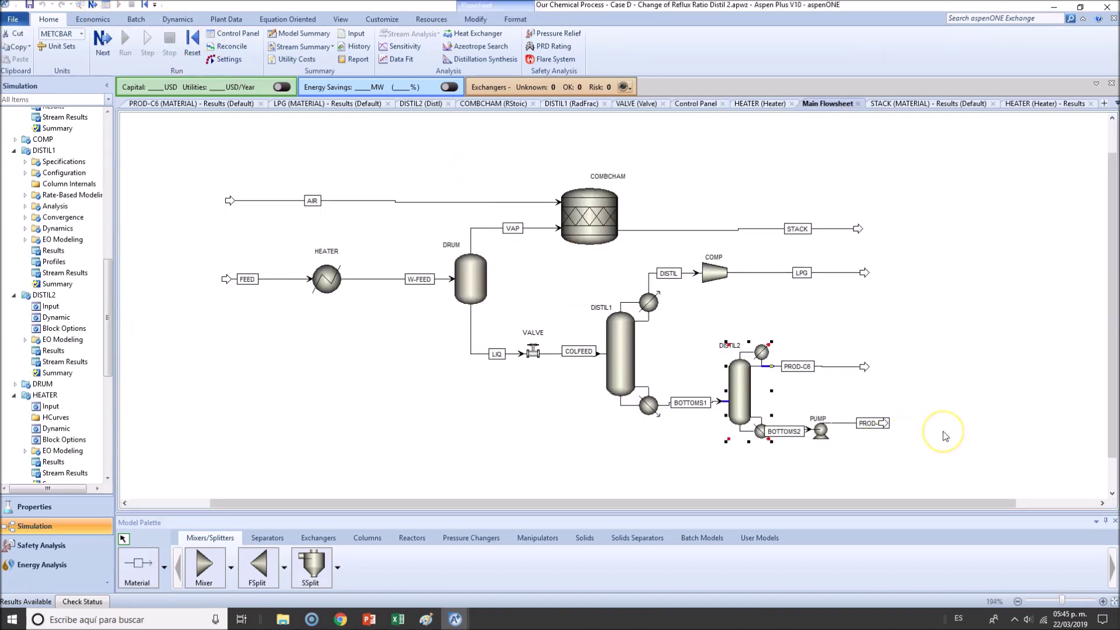
# Step: Open the STACK stream results and pick out PROD-C7 toluene at 0.956114
pyautogui.rightClick(744, 376)
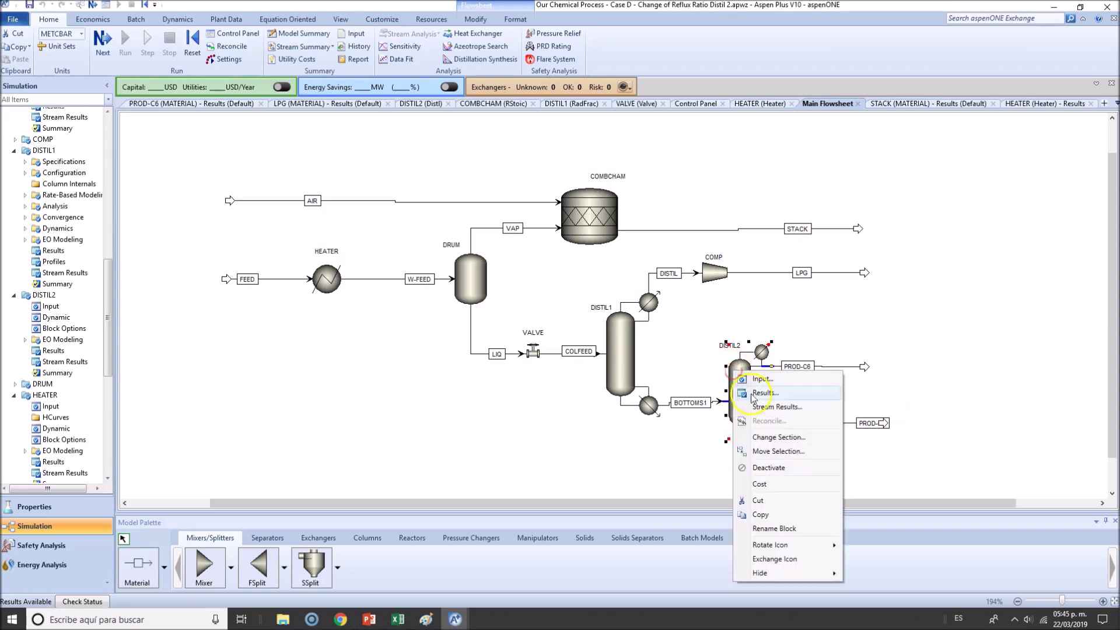
pyautogui.click(963, 365)
pyautogui.rightClick(806, 228)
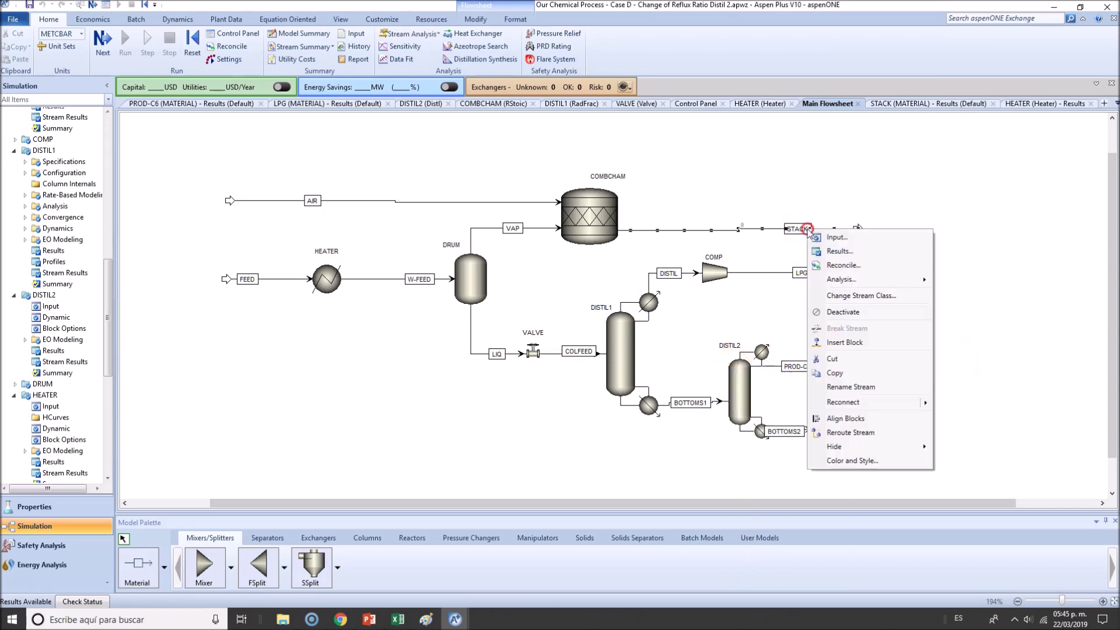
pyautogui.click(834, 251)
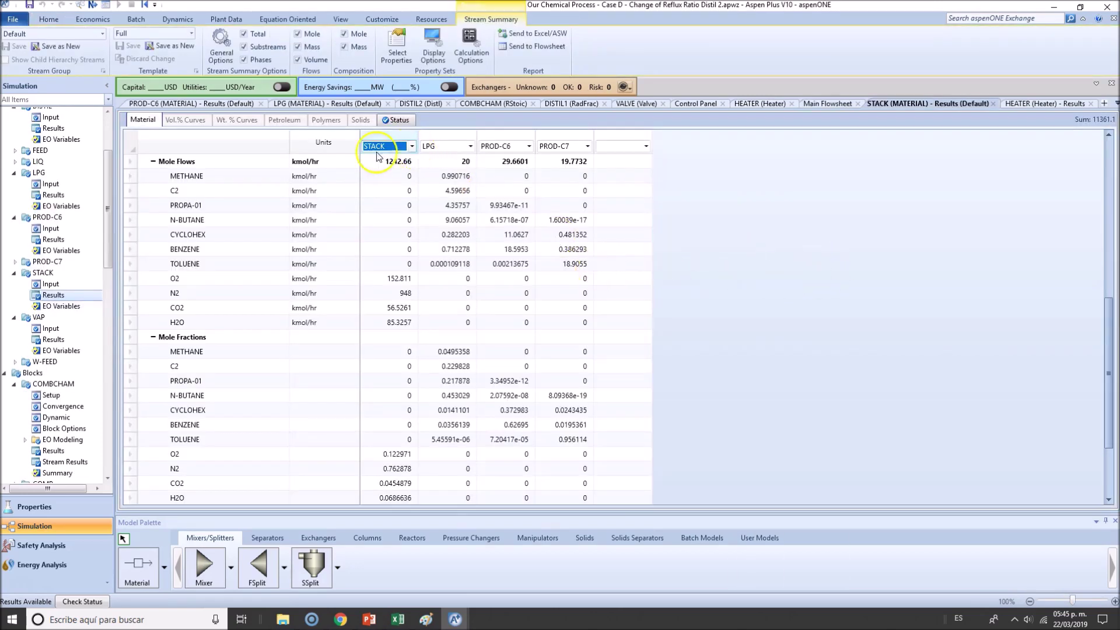
pyautogui.click(575, 440)
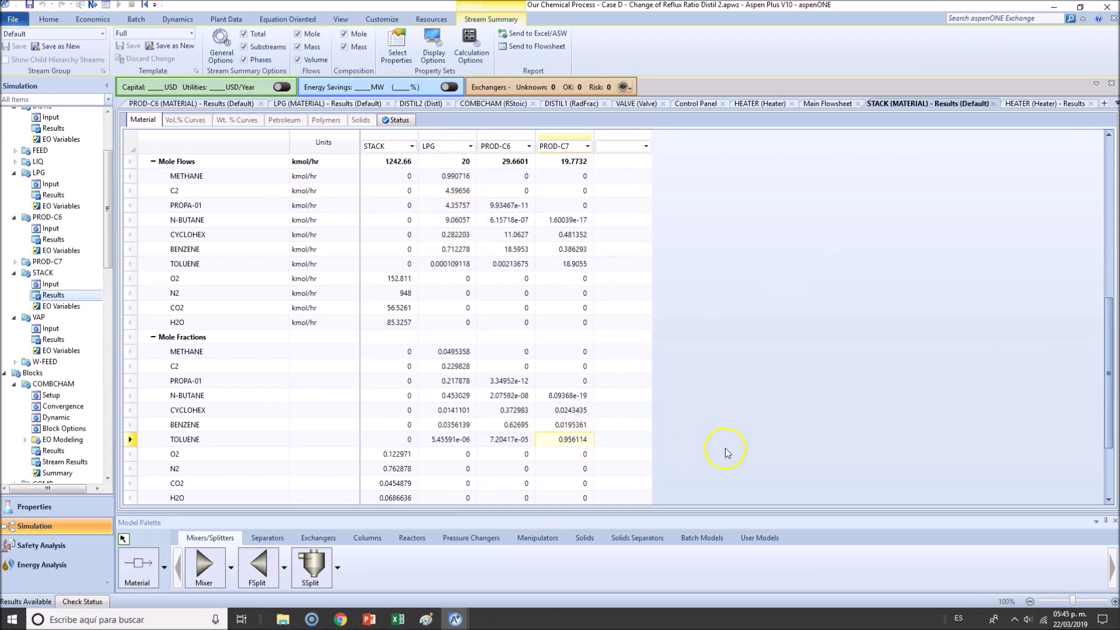
# Step: Compare it with PROD-C7 toluene in the other case window (0.955701 at ratio 6)
pyautogui.hotkey('alt', 'Tab')
pyautogui.hotkey('alt', 'Tab')
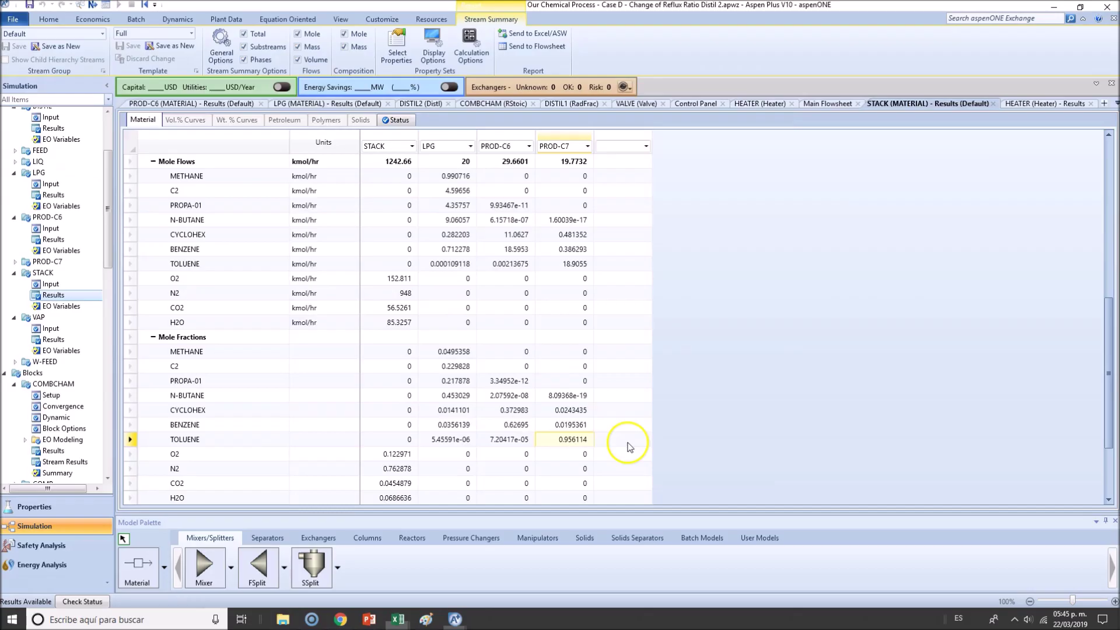
pyautogui.hotkey('alt', 'Tab')
pyautogui.hotkey('alt', 'Tab')
pyautogui.hotkey('alt', 'Tab')
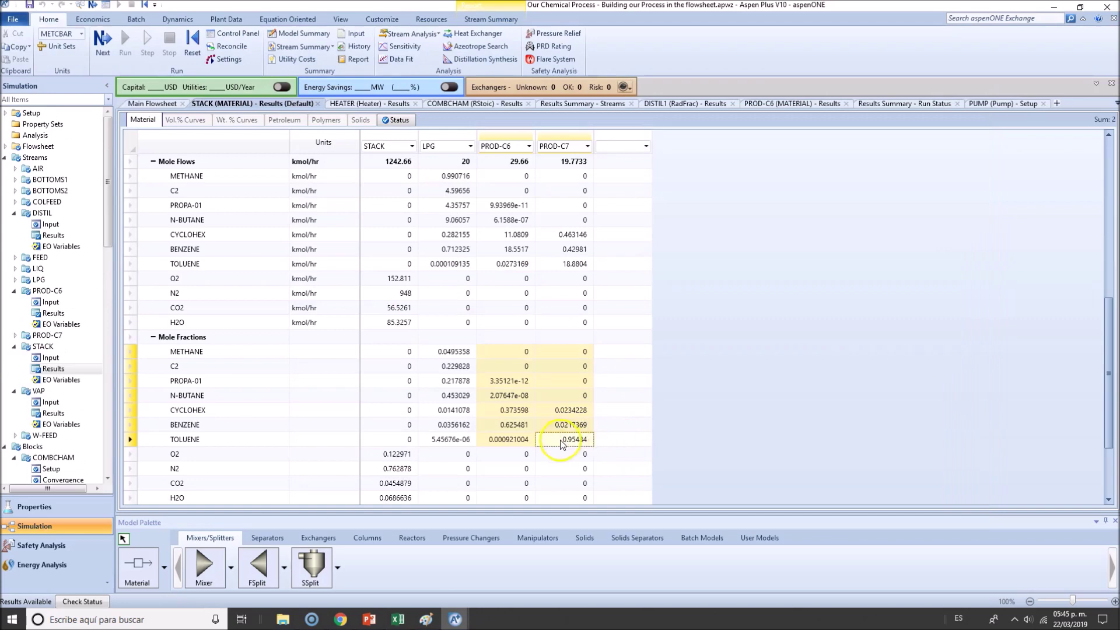
pyautogui.click(583, 442)
pyautogui.hotkey('alt', 'Tab')
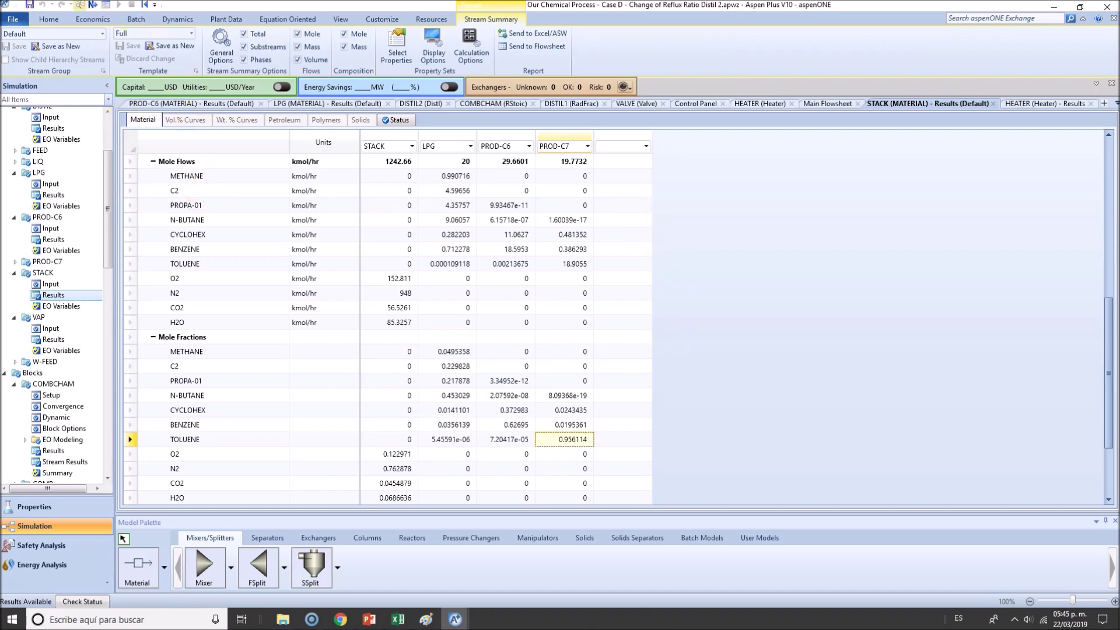
# Step: Check that DISTIL2's reflux ratio is still 15, leaving it unchanged
pyautogui.hotkey('ctrl', 'm')
pyautogui.doubleClick(735, 429)
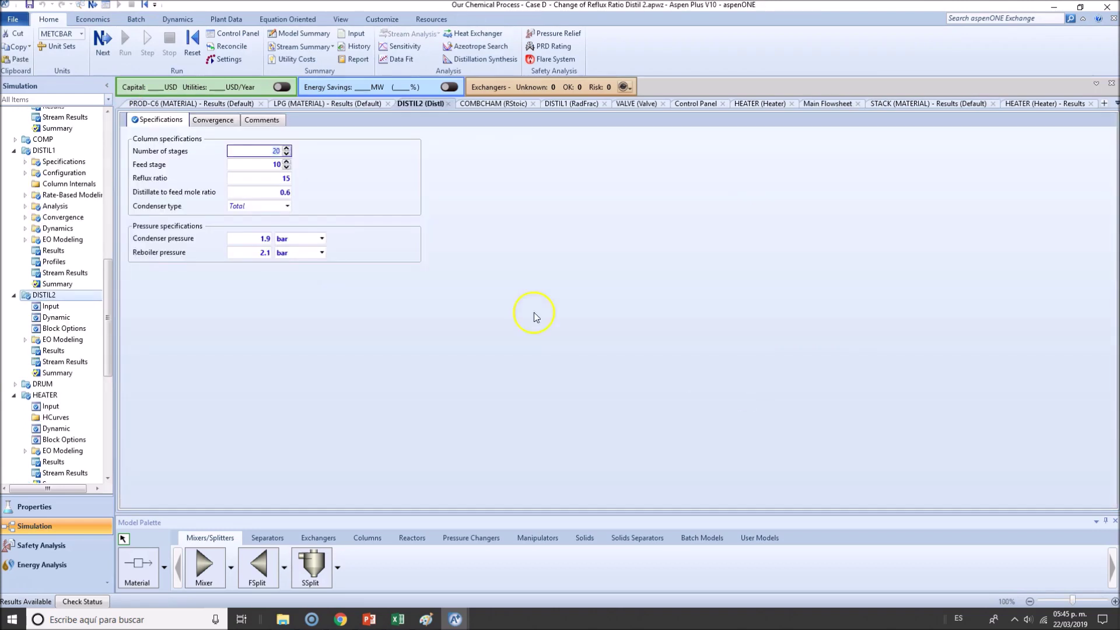
pyautogui.click(280, 178)
pyautogui.press('Return')
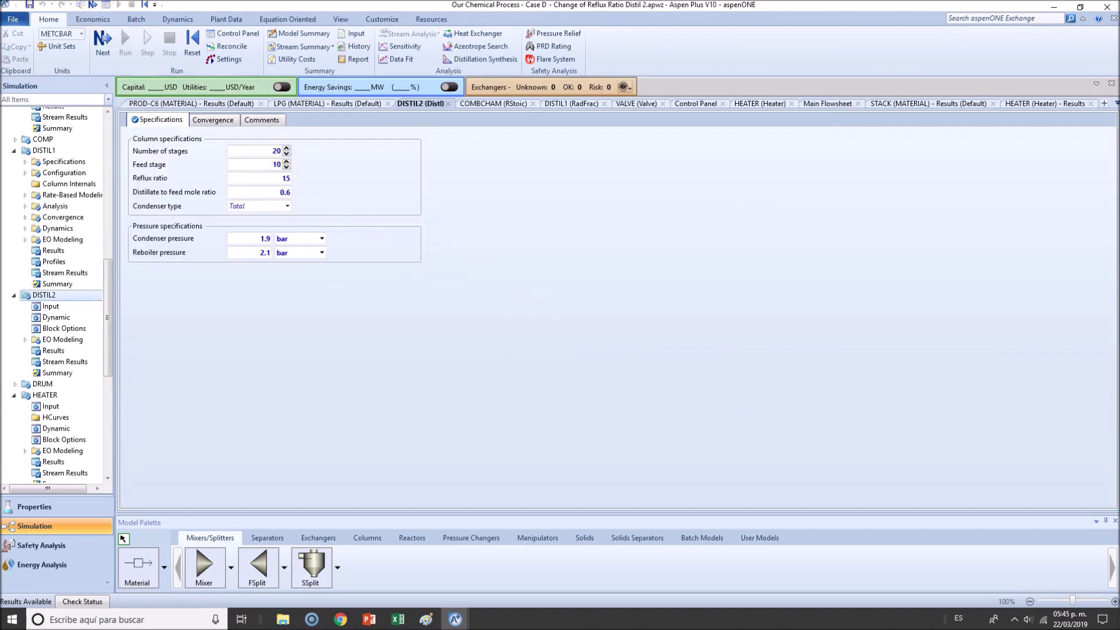
pyautogui.hotkey('ctrl', 'm')
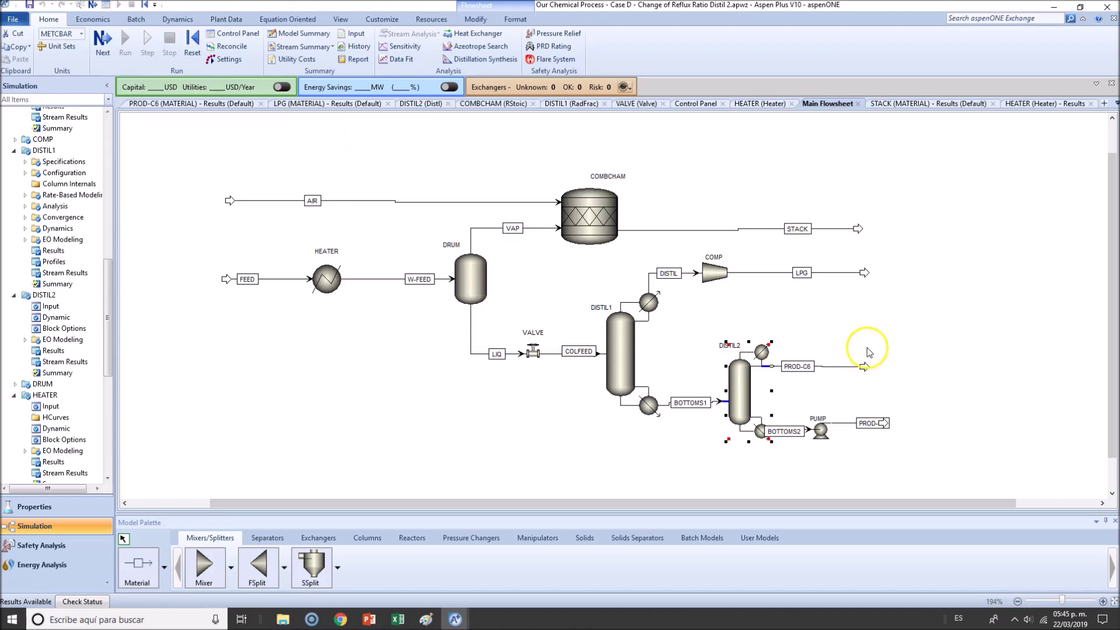
# Step: Rerun the simulation with DISTIL2 at reflux ratio 15 and dismiss Simulation Complete
pyautogui.click(750, 378)
pyautogui.doubleClick(750, 377)
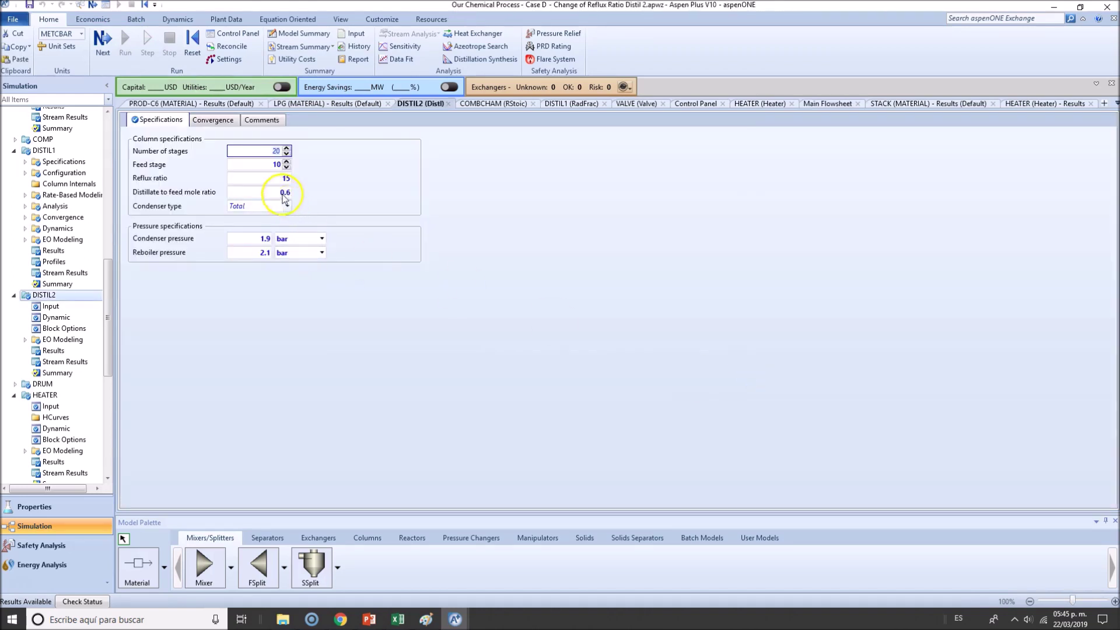
pyautogui.click(93, 5)
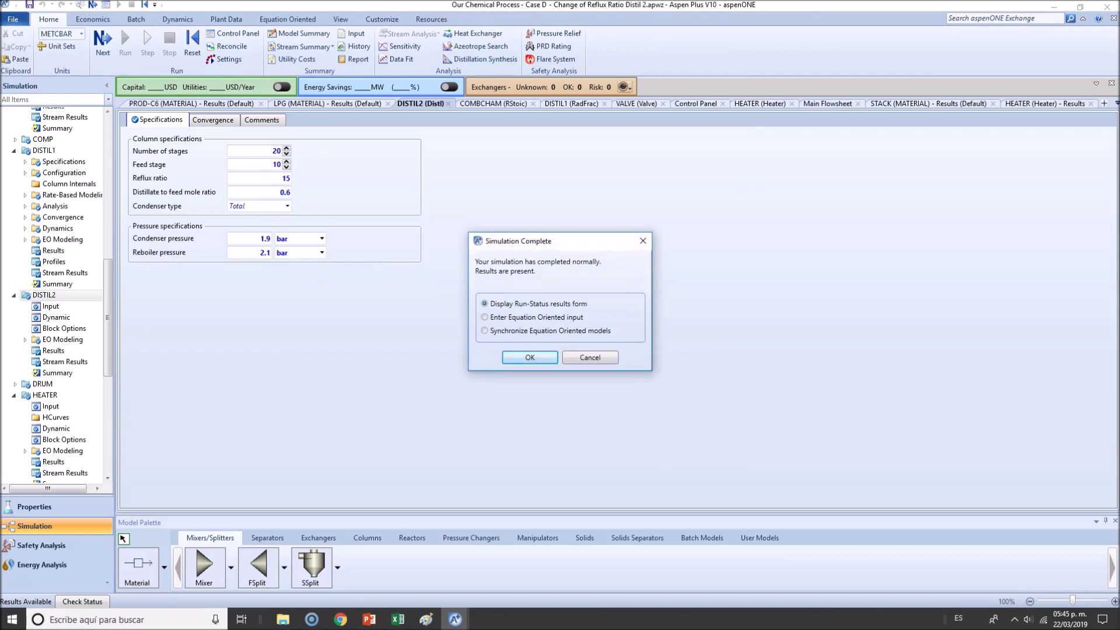
pyautogui.click(642, 243)
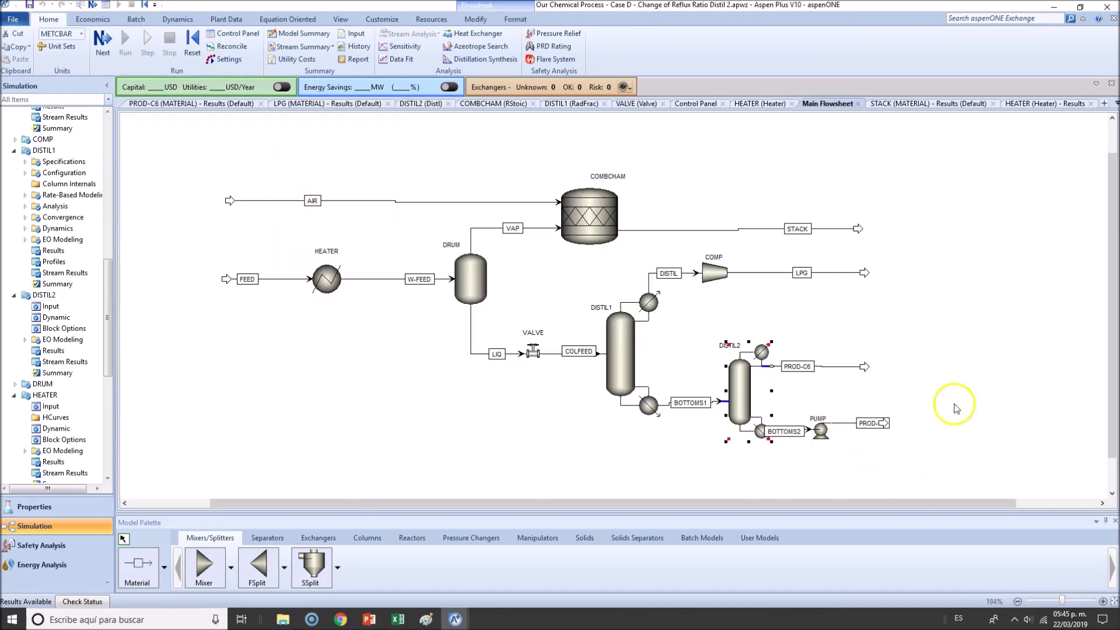
# Step: Reopen DISTIL2 specifications (reflux ratio 15, feed stage 10), then return to Main Flowsheet
pyautogui.click(743, 366)
pyautogui.doubleClick(741, 361)
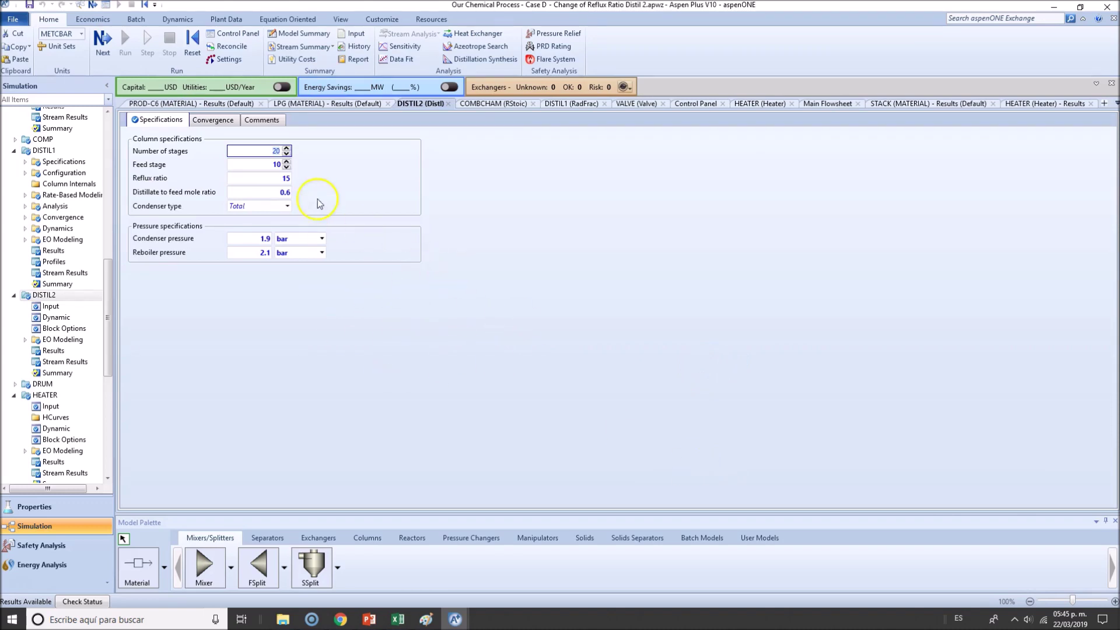
pyautogui.click(276, 151)
pyautogui.click(827, 104)
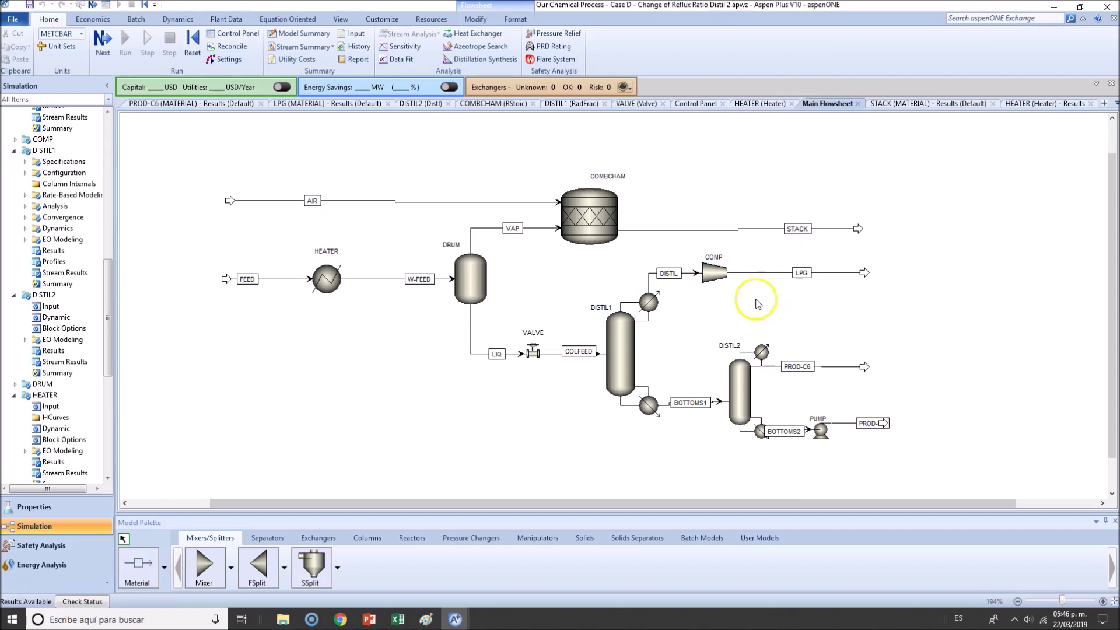
pyautogui.click(572, 205)
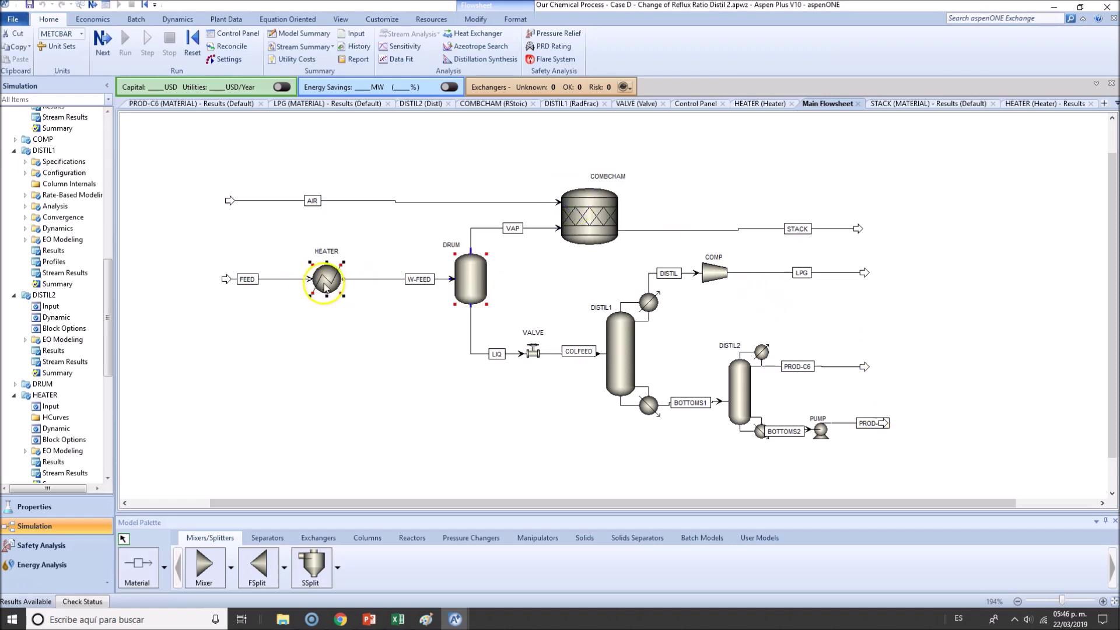
pyautogui.click(613, 356)
pyautogui.click(745, 393)
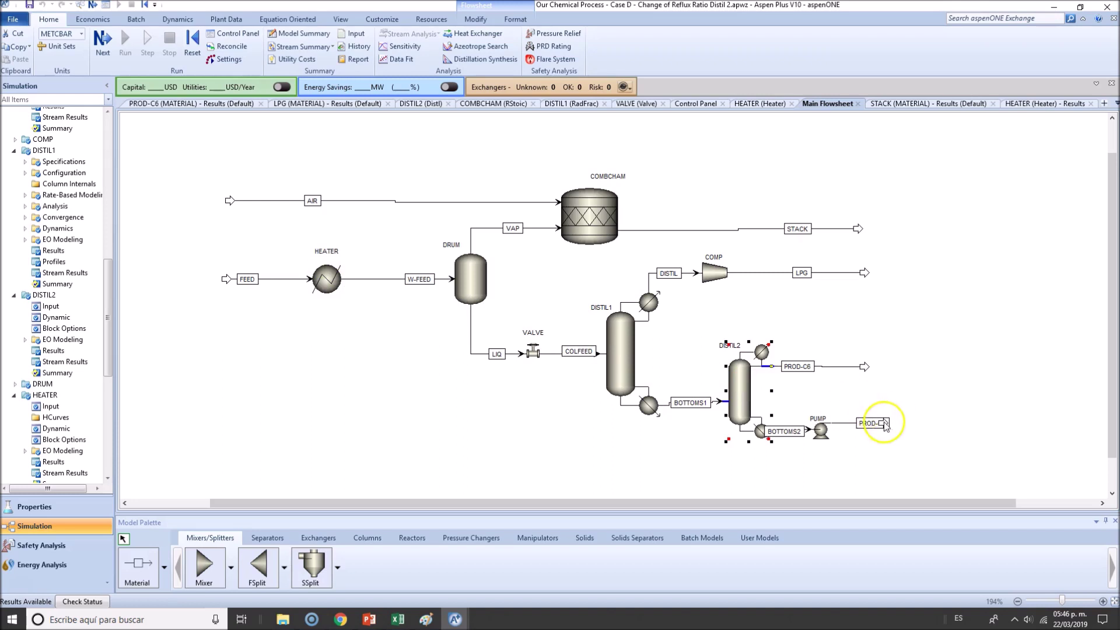